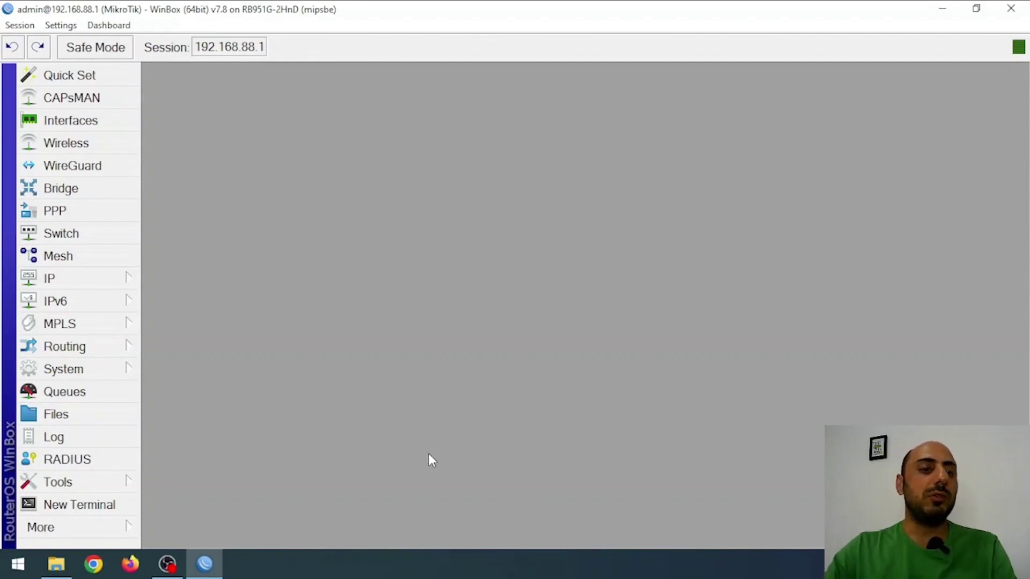
Step: Enable the router's SMB service, keeping domain MSHOME and comment MikrotikSMB
{"action": "left_click", "coordinate": [90, 285]}
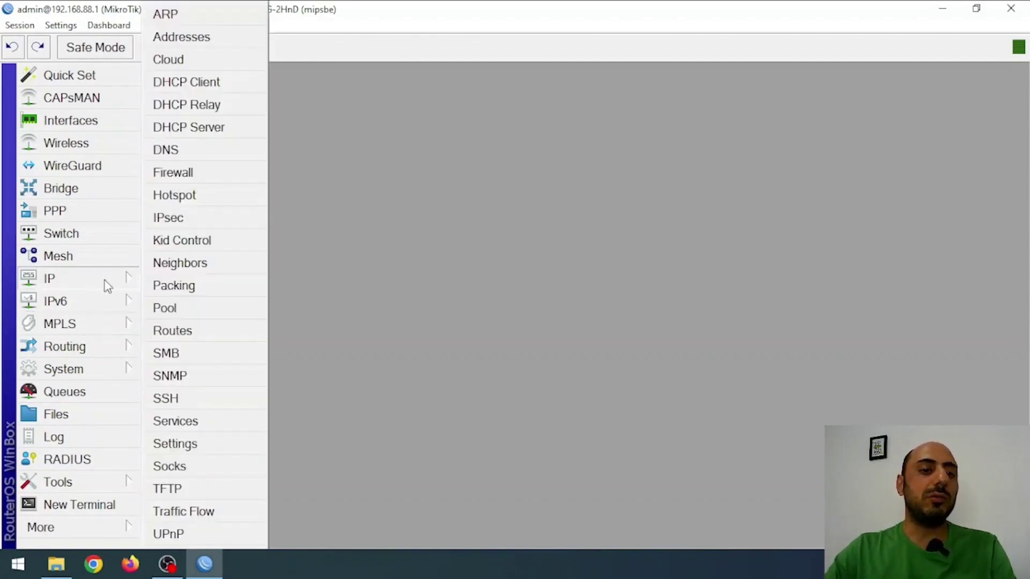
{"action": "left_click", "coordinate": [215, 352]}
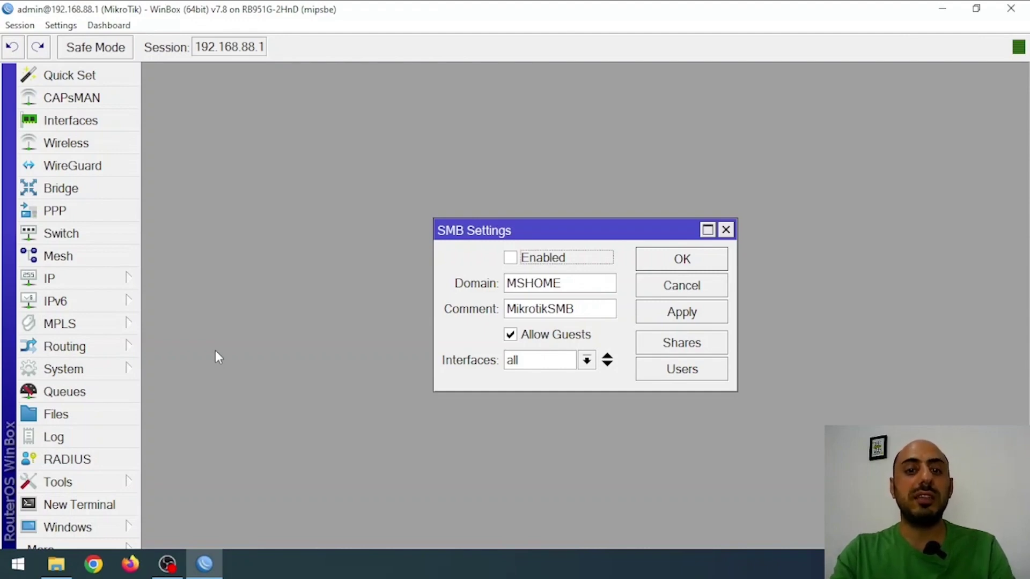
{"action": "key", "text": "space"}
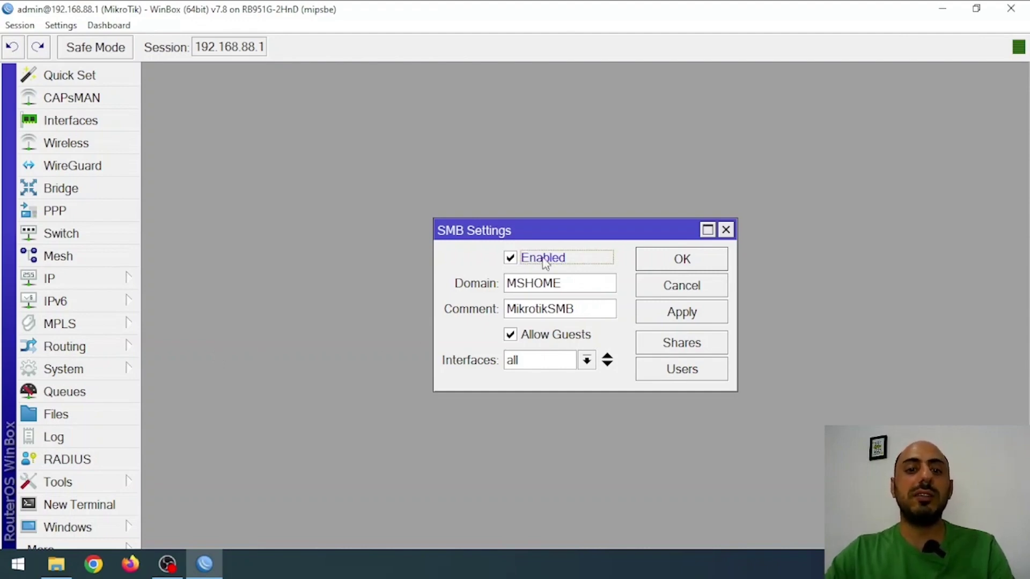
{"action": "left_click", "coordinate": [594, 280]}
{"action": "double_click", "coordinate": [594, 280]}
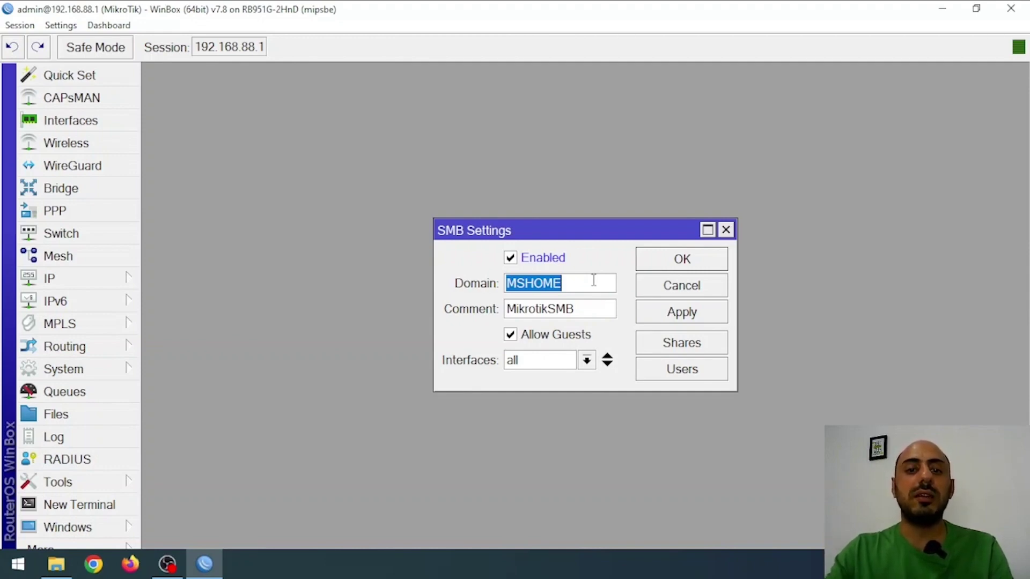
{"action": "key", "text": "Tab"}
{"action": "left_click_drag", "start_coordinate": [595, 303], "coordinate": [494, 317]}
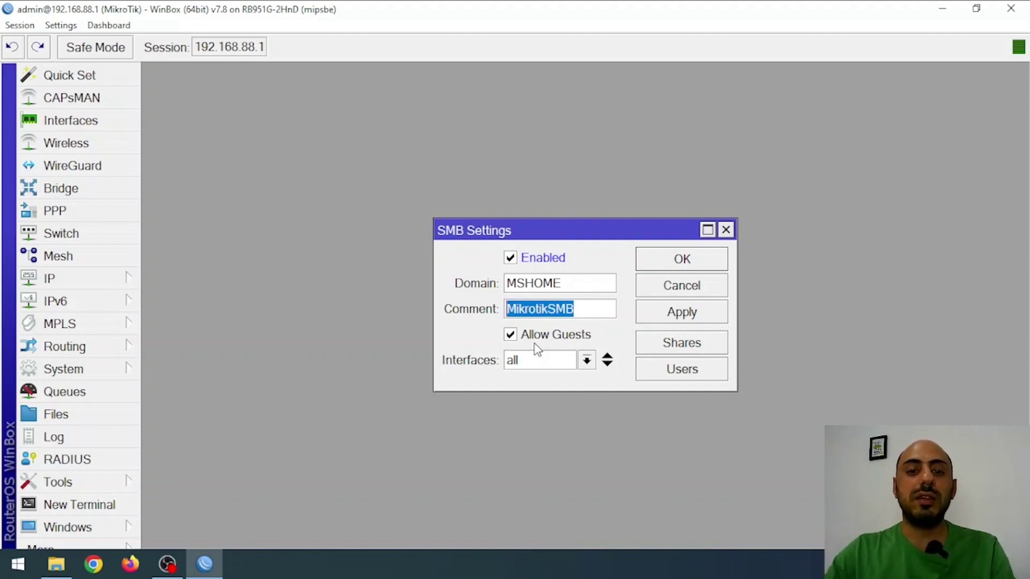
Step: Disallow SMB guest access and restrict the service to the bridge interface
{"action": "left_click", "coordinate": [537, 342]}
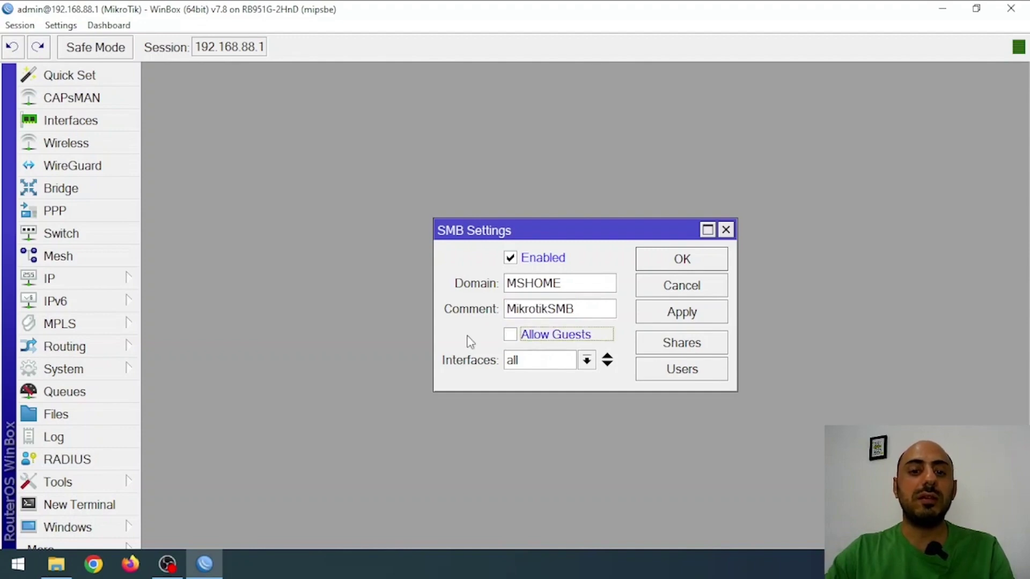
{"action": "left_click", "coordinate": [560, 366]}
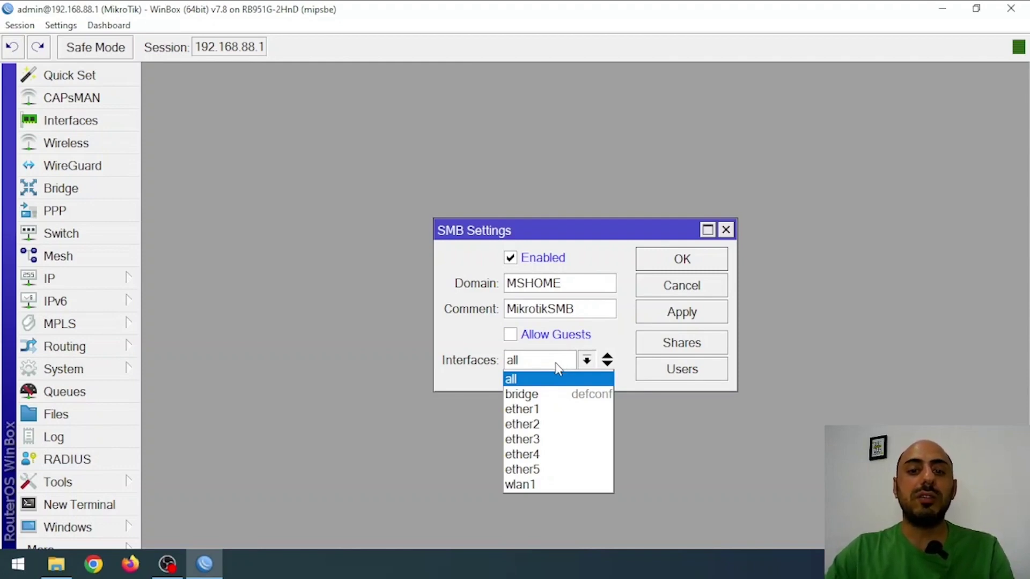
{"action": "left_click", "coordinate": [552, 394]}
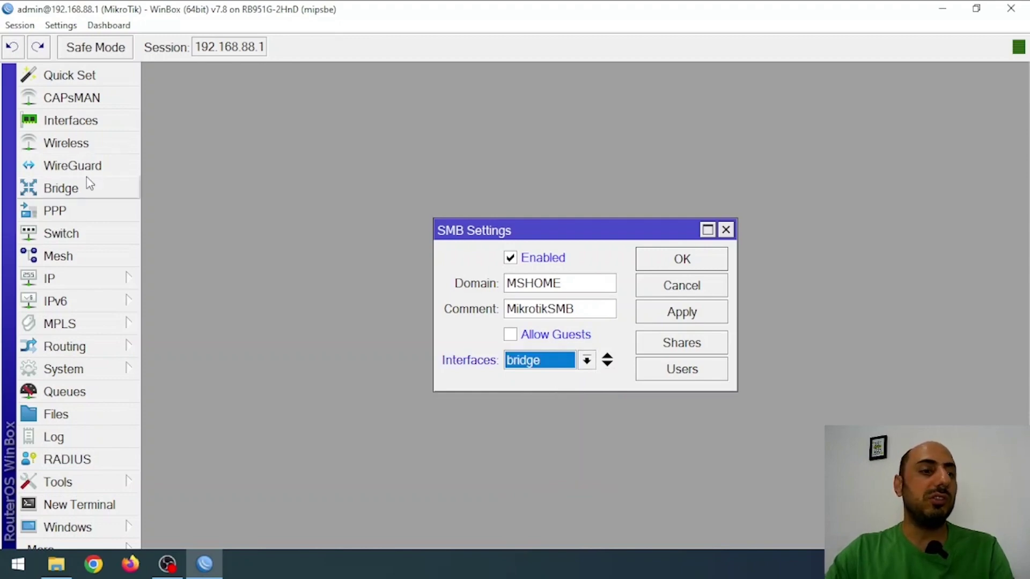
Step: Confirm the bridge ports (ether2–ether5, wlan1), apply the SMB settings, and list the shares
{"action": "left_click", "coordinate": [101, 191]}
{"action": "left_click", "coordinate": [180, 138]}
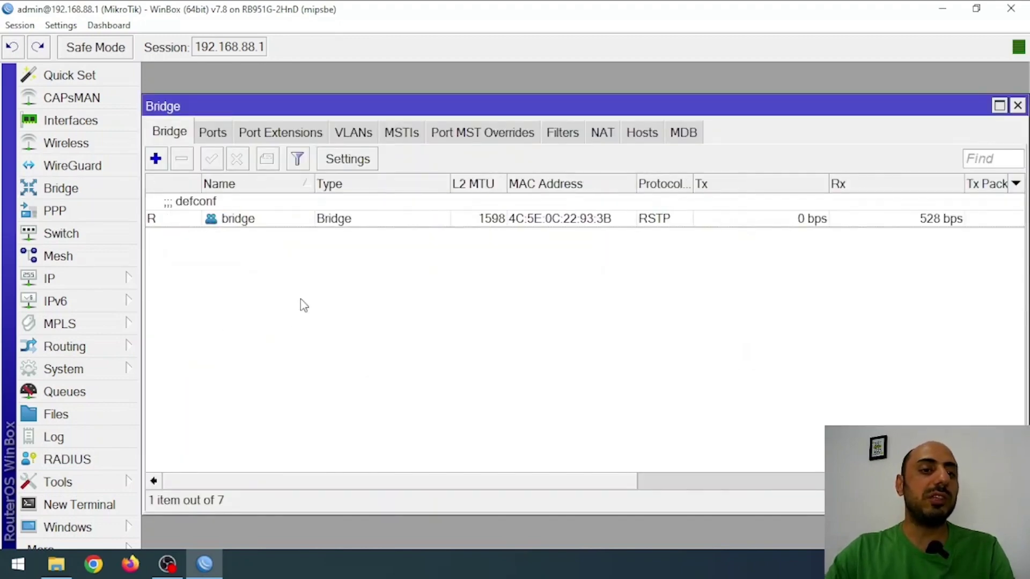
{"action": "left_click", "coordinate": [220, 214]}
{"action": "left_click", "coordinate": [214, 133]}
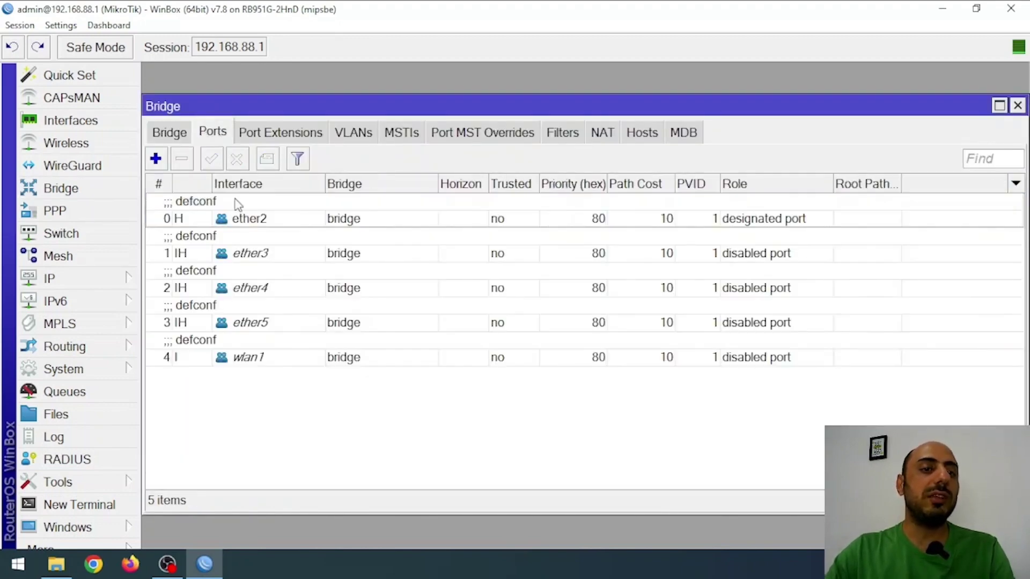
{"action": "left_click", "coordinate": [276, 220]}
{"action": "left_click", "coordinate": [279, 351], "text": "shift"}
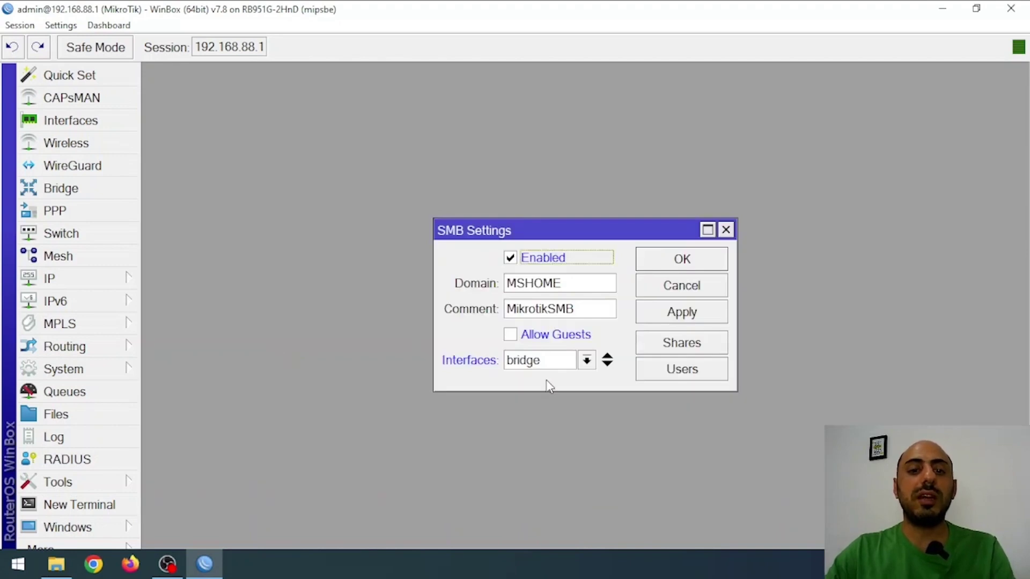
{"action": "left_click", "coordinate": [698, 321]}
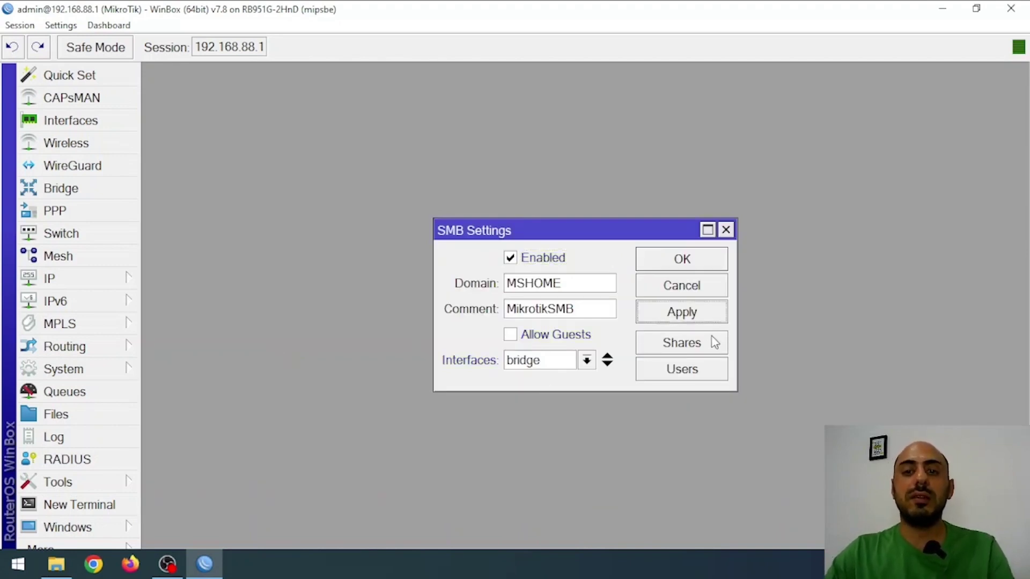
{"action": "left_click", "coordinate": [713, 343]}
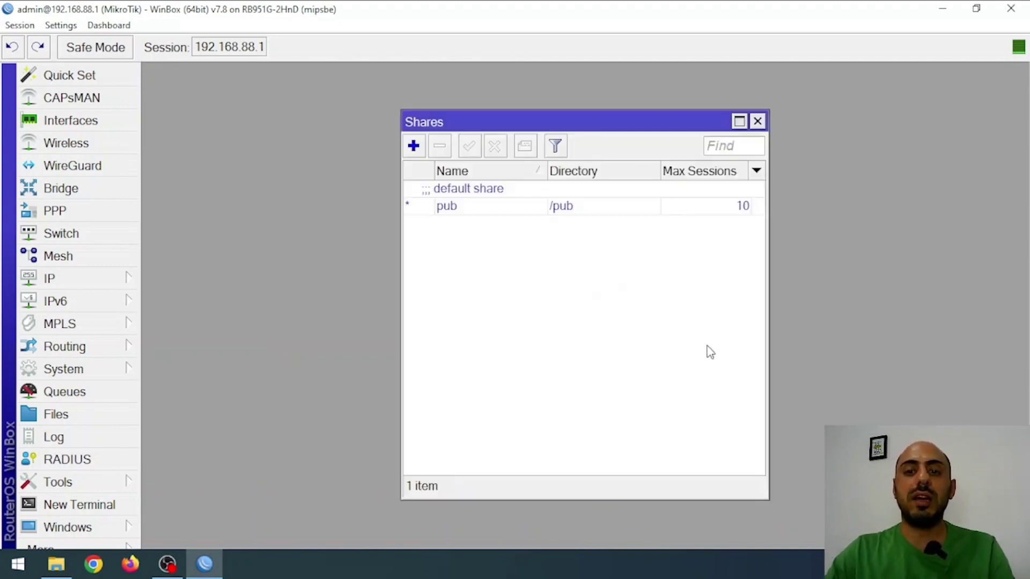
Step: Review the default pub share at /pub (Max Sessions 10), then show the SMB users
{"action": "left_click", "coordinate": [579, 210]}
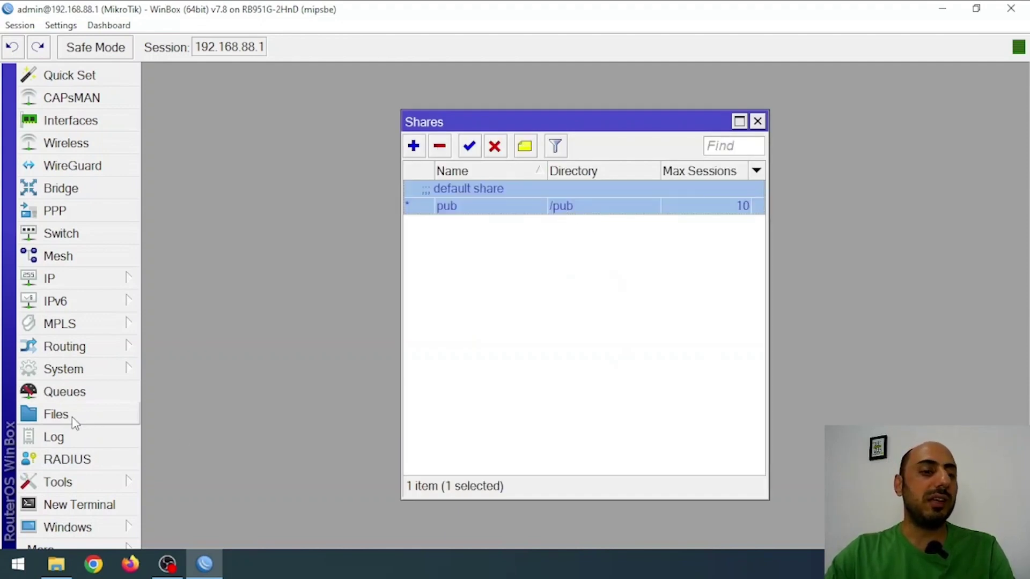
{"action": "left_click", "coordinate": [55, 415]}
{"action": "left_click", "coordinate": [337, 207]}
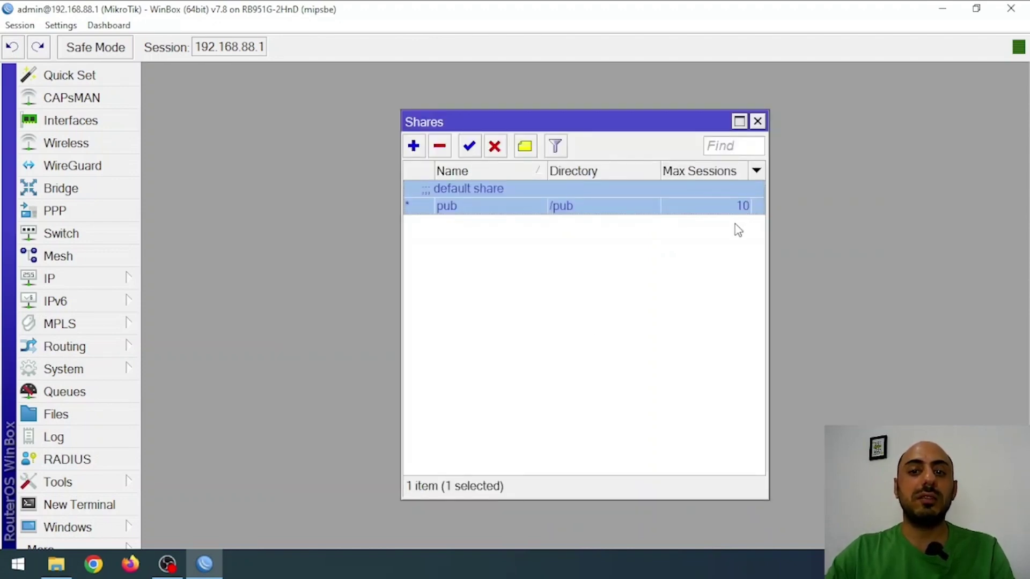
{"action": "double_click", "coordinate": [674, 207]}
{"action": "left_click_drag", "start_coordinate": [563, 276], "coordinate": [489, 290]}
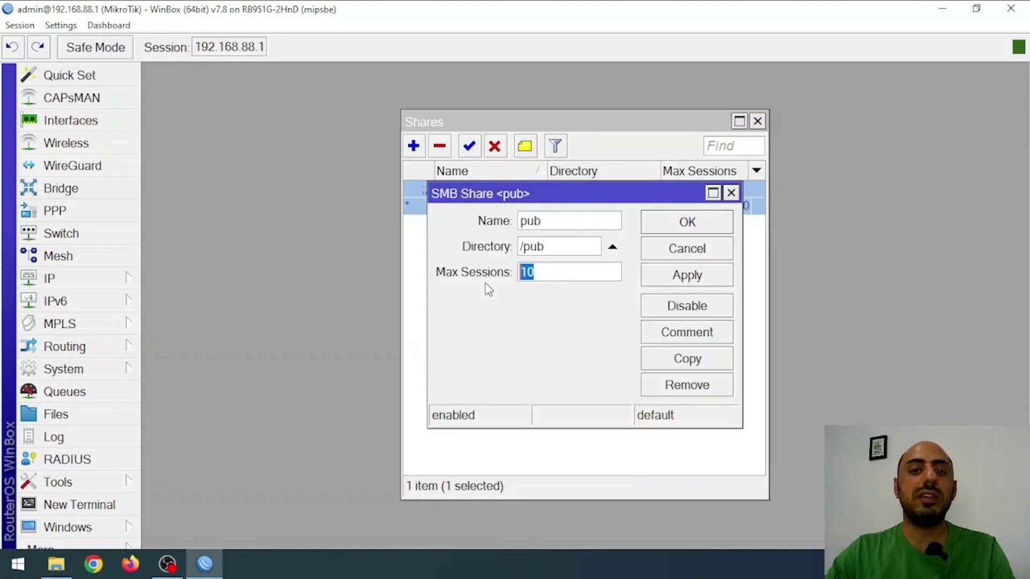
{"action": "key", "text": "Escape"}
{"action": "left_click", "coordinate": [672, 398]}
{"action": "key", "text": "Escape"}
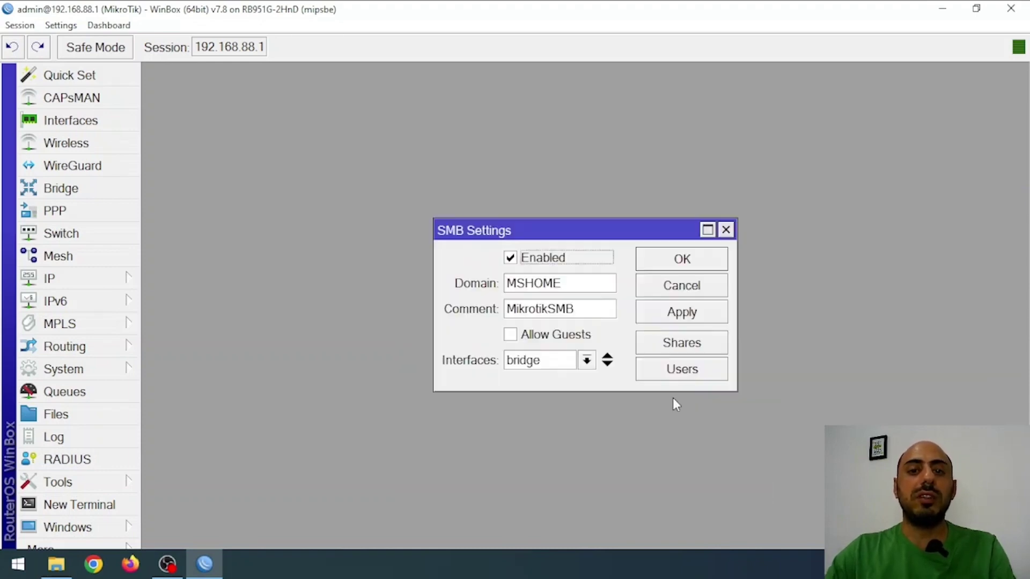
{"action": "left_click", "coordinate": [682, 373]}
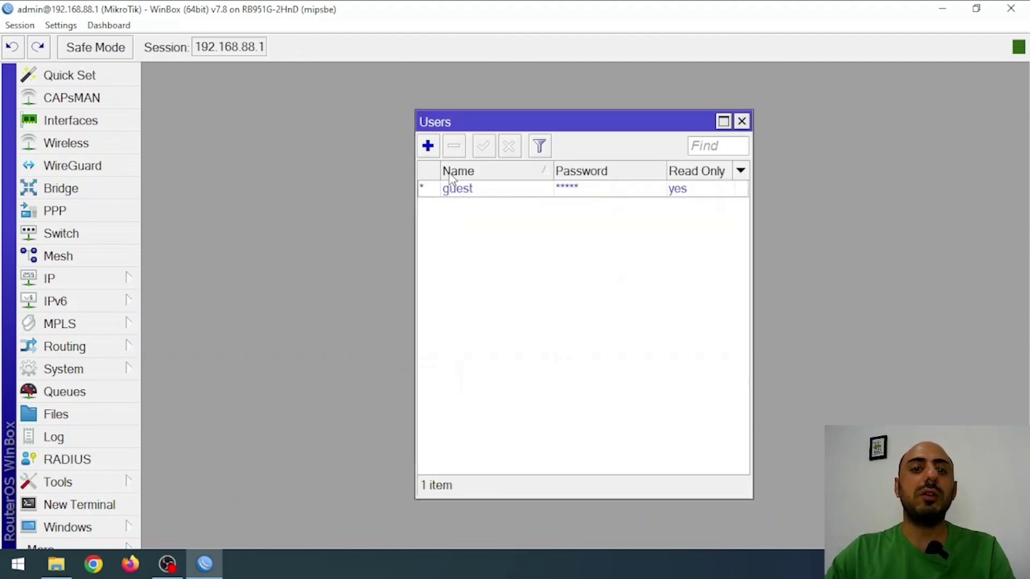
Step: Add a new SMB user with a username and password, with Read Only unticked
{"action": "left_click", "coordinate": [428, 146]}
{"action": "type", "text": "ramtin"}
{"action": "key", "text": "Tab"}
{"action": "type", "text": "1"}
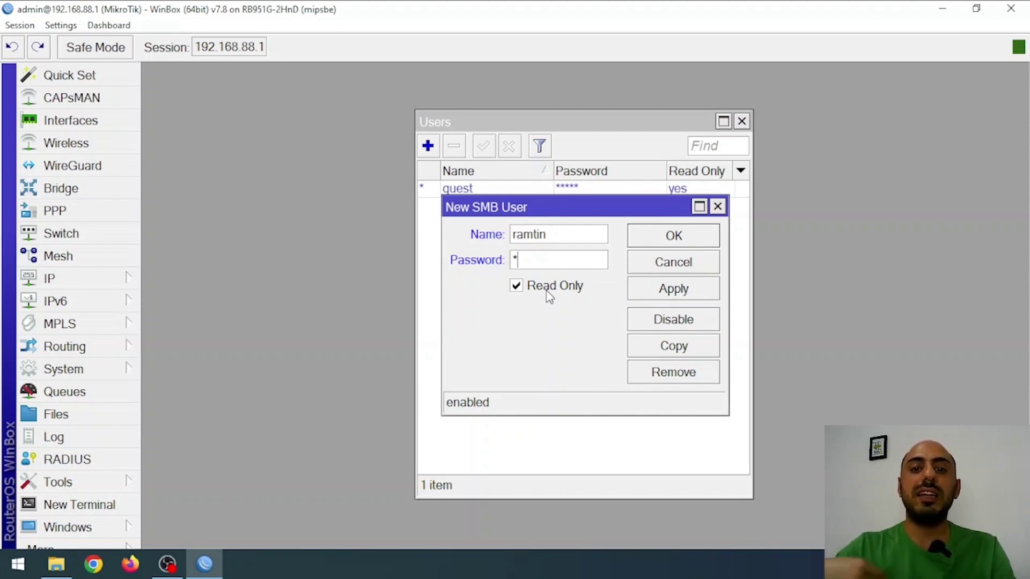
{"action": "left_click", "coordinate": [548, 295]}
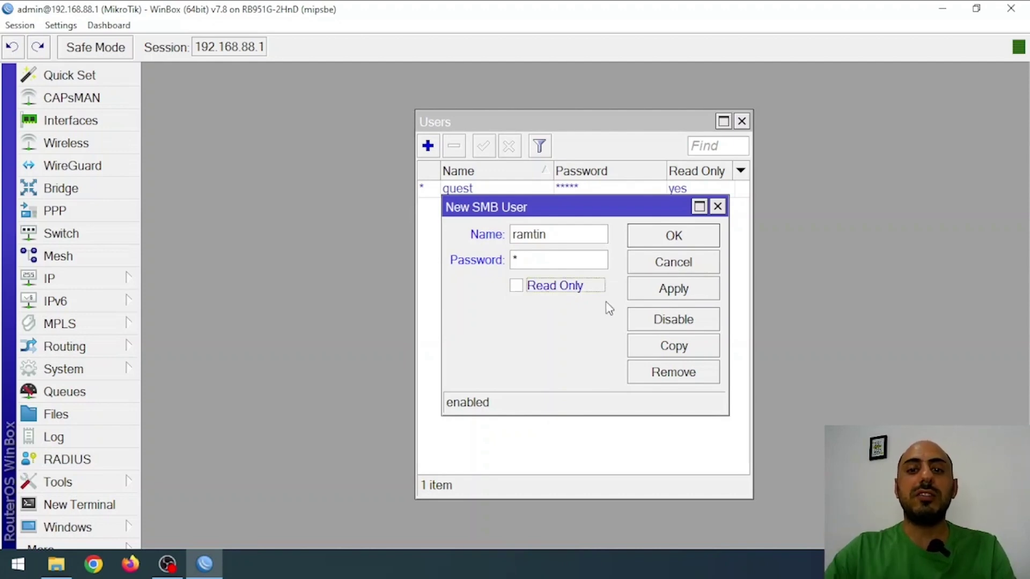
{"action": "left_click", "coordinate": [679, 298]}
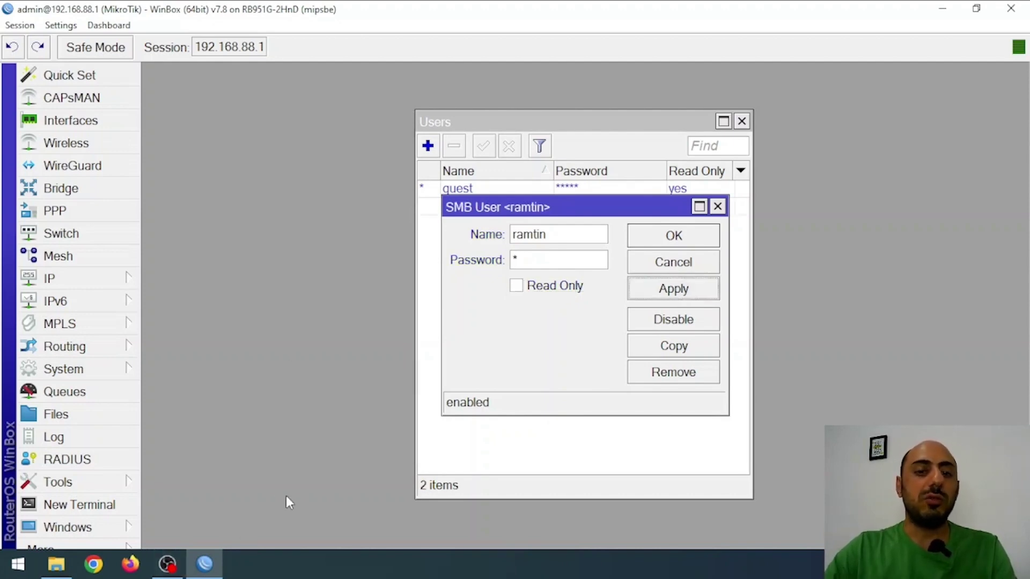
Step: Copy the router's address from the WinBox session menu
{"action": "right_click", "coordinate": [244, 50]}
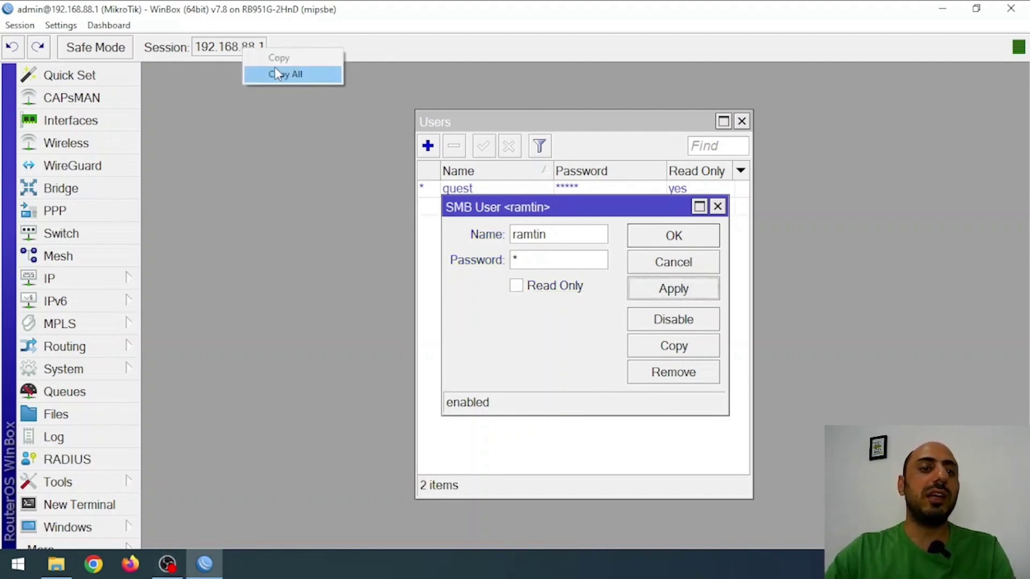
{"action": "left_click", "coordinate": [293, 74]}
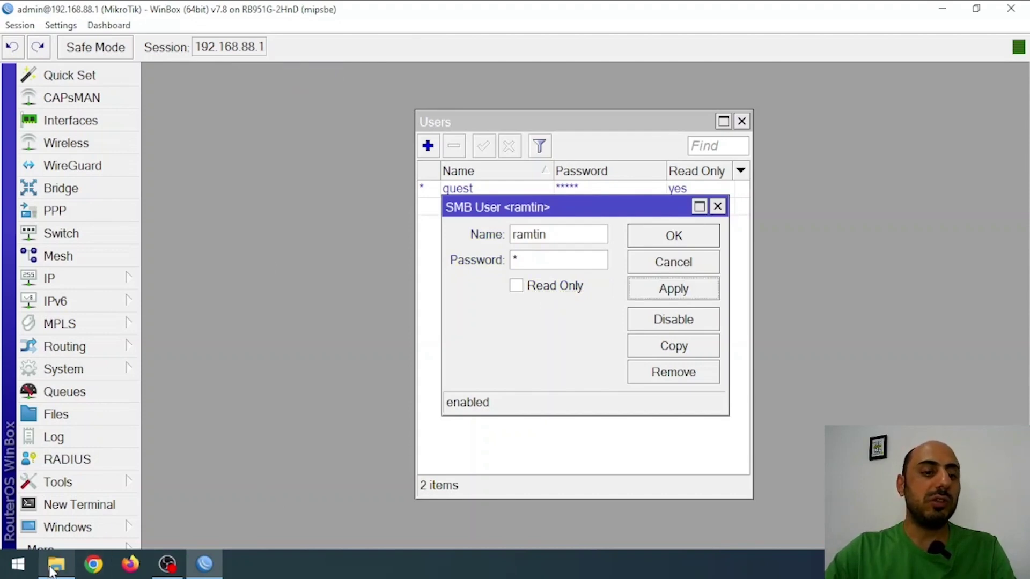
{"action": "left_click", "coordinate": [53, 569]}
Step: Browse to the router's shared folders, signing in with the new SMB user's credentials
{"action": "left_click", "coordinate": [396, 126]}
{"action": "type", "text": "\\"}
{"action": "key", "text": "ctrl+v"}
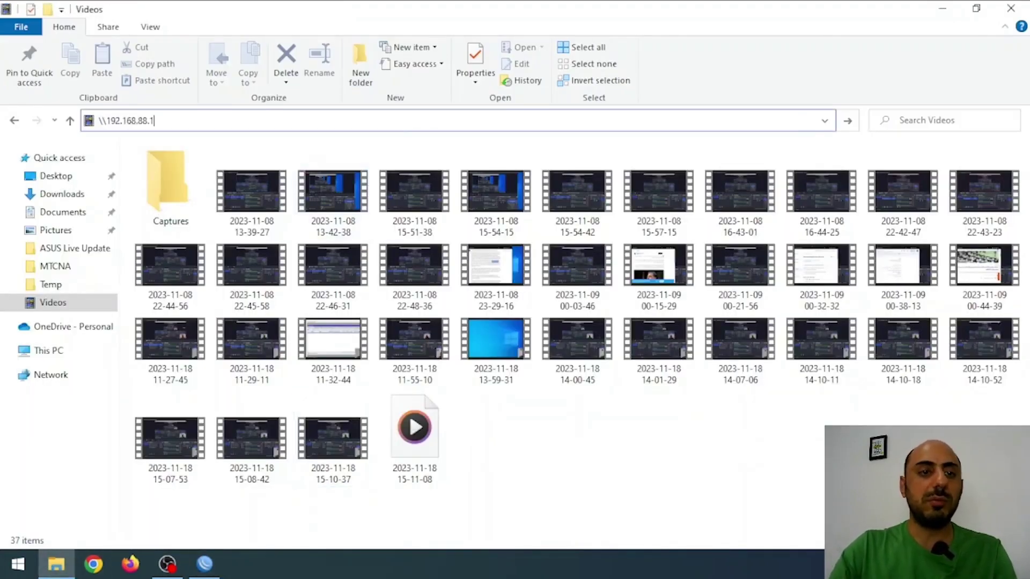
{"action": "key", "text": "Return"}
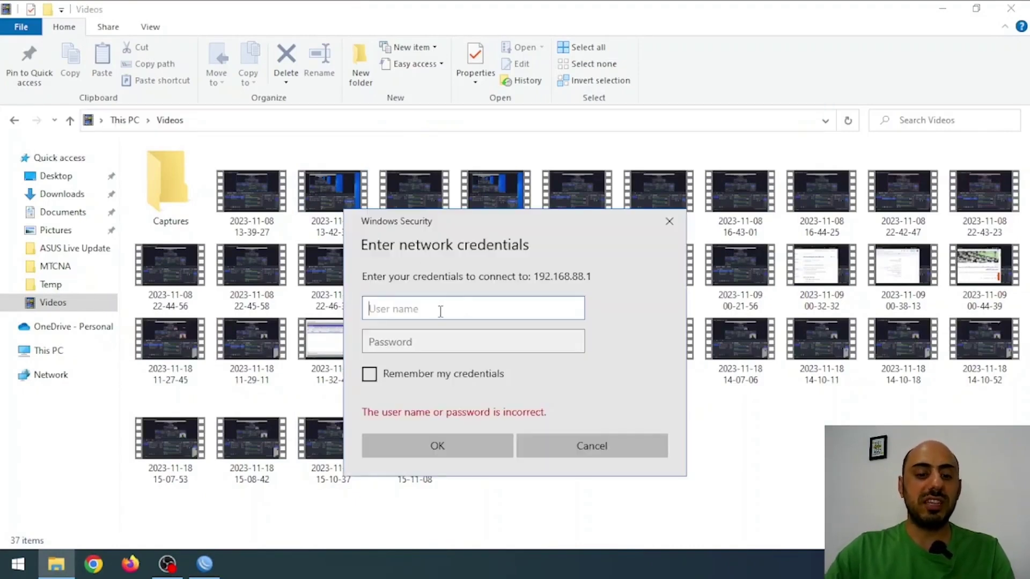
{"action": "type", "text": "ramtin"}
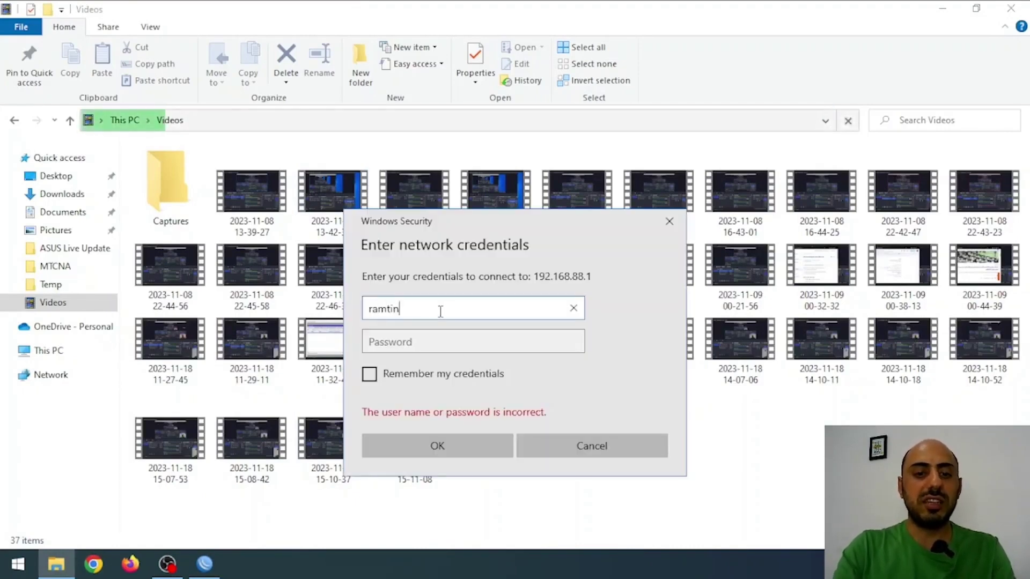
{"action": "key", "text": "Tab"}
{"action": "type", "text": "1"}
{"action": "key", "text": "Return"}
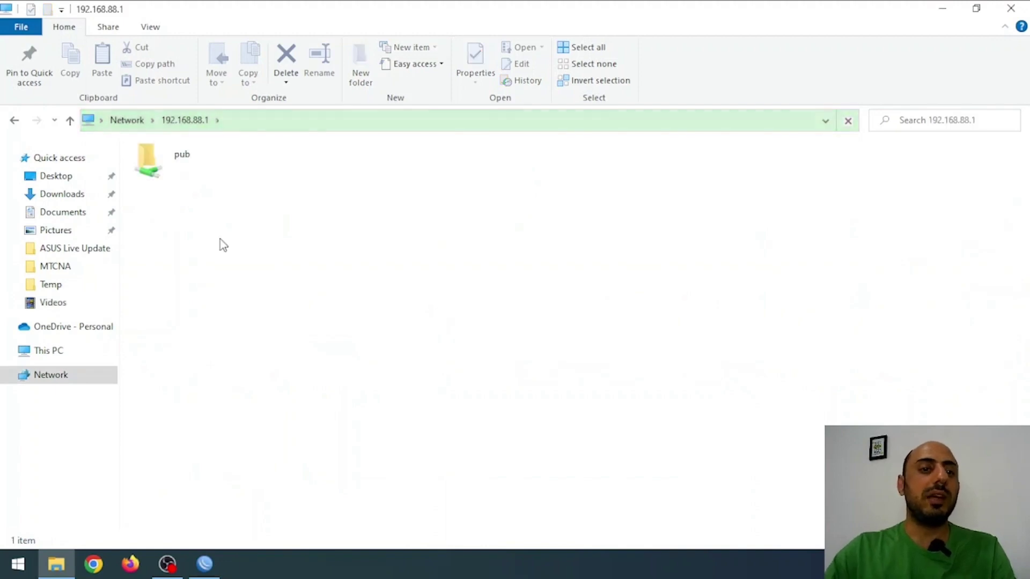
Step: Map the router's pub share as network drive Z:
{"action": "left_click", "coordinate": [170, 165]}
{"action": "right_click", "coordinate": [183, 162]}
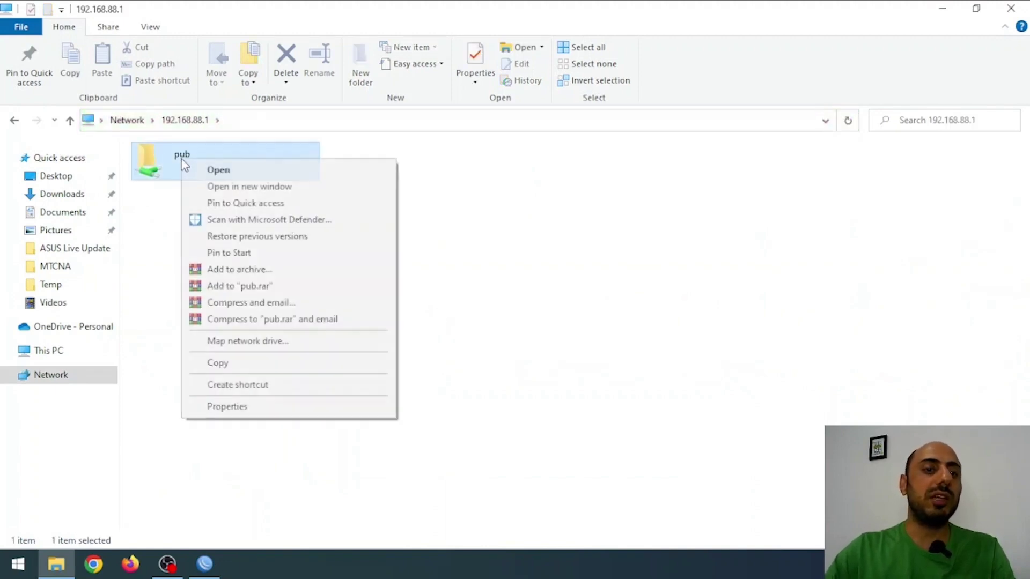
{"action": "left_click", "coordinate": [274, 344]}
{"action": "left_click", "coordinate": [651, 494]}
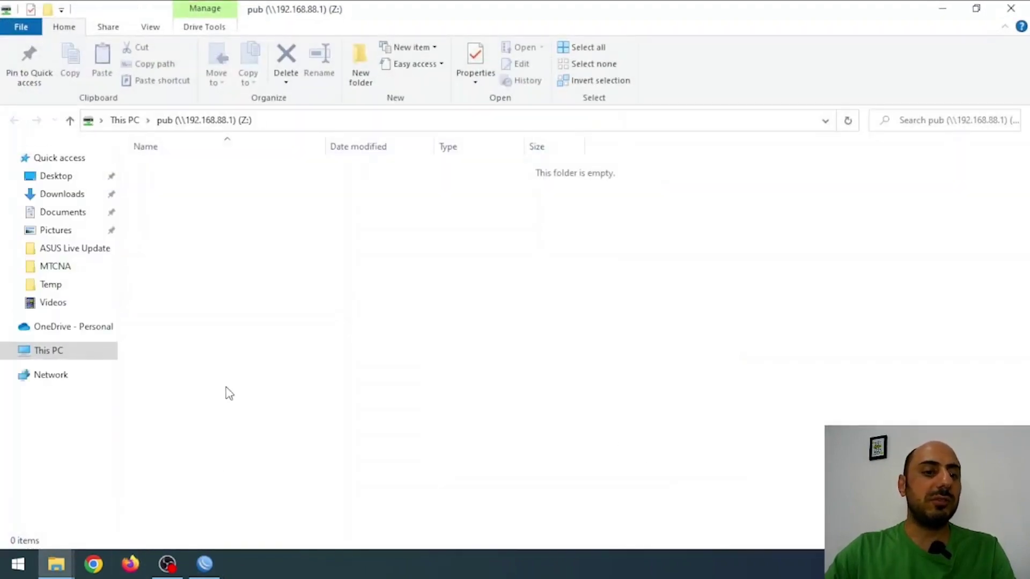
Step: Create a folder named Test on the pub (Z:) drive
{"action": "left_click", "coordinate": [32, 353]}
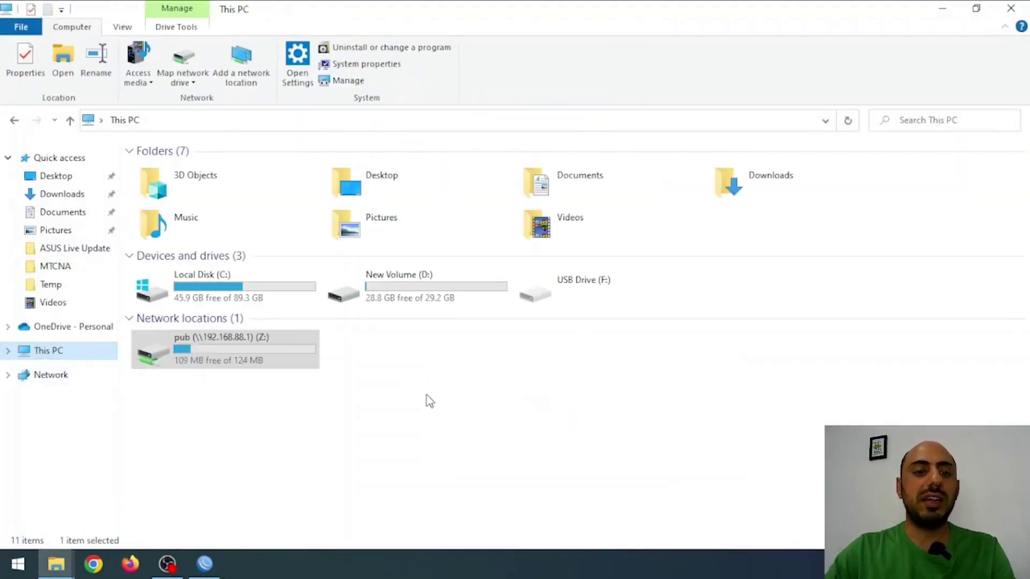
{"action": "double_click", "coordinate": [203, 359]}
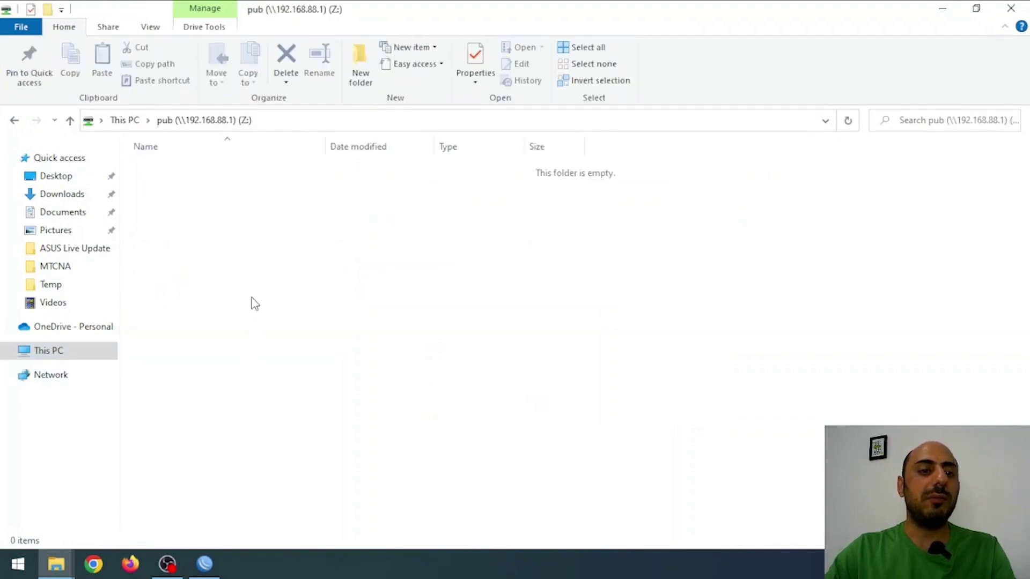
{"action": "key", "text": "ctrl+shift+n"}
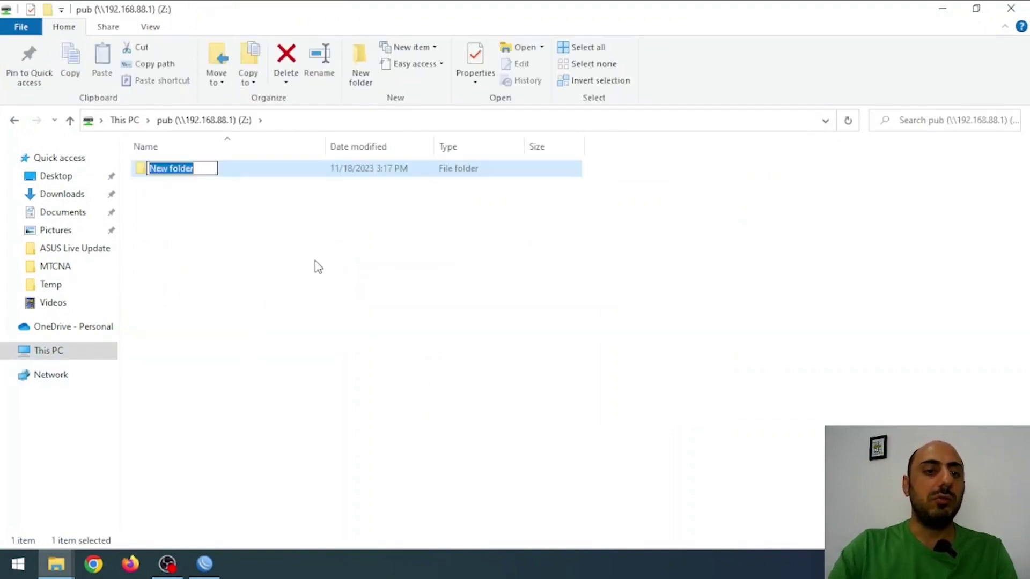
{"action": "type", "text": "Test"}
{"action": "key", "text": "Return"}
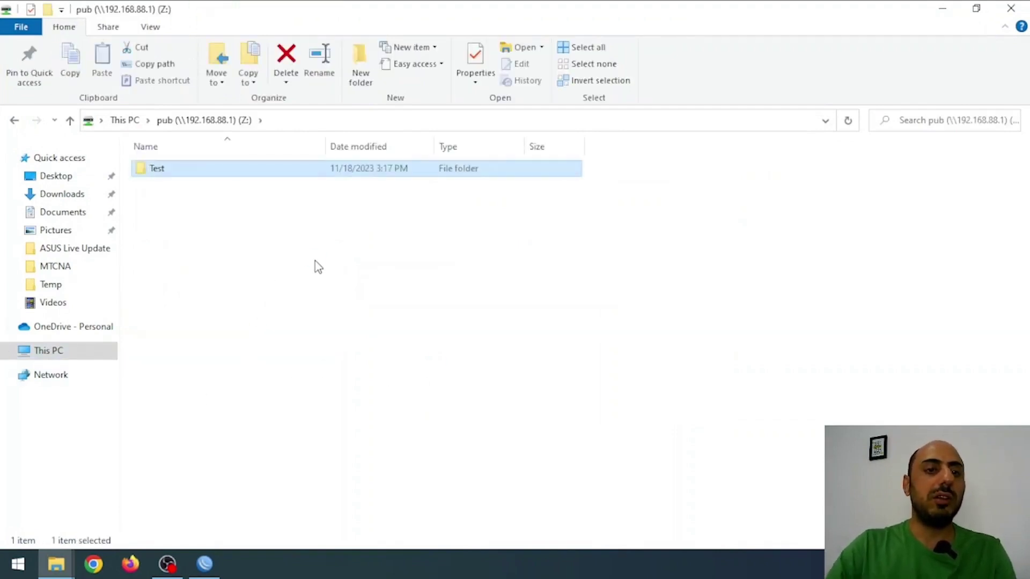
{"action": "key", "text": "Return"}
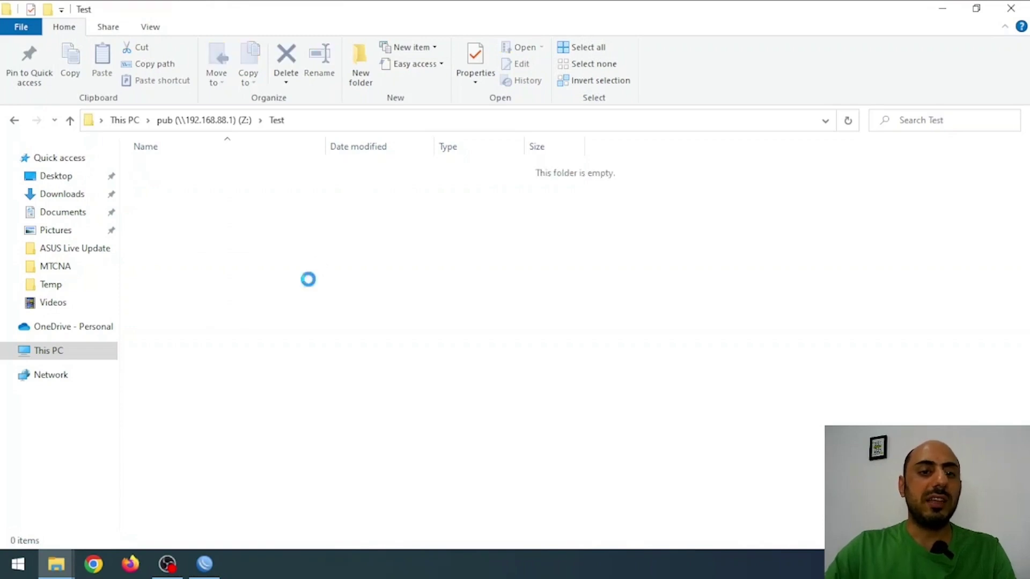
Step: Create an empty text document named Test inside the Test folder
{"action": "right_click", "coordinate": [316, 262]}
{"action": "mouse_move", "coordinate": [390, 423]}
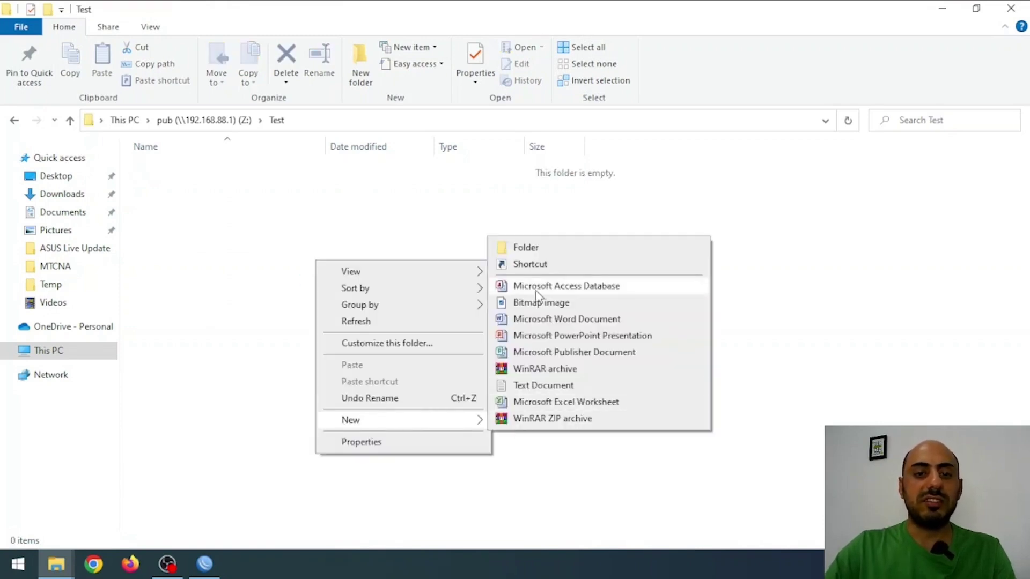
{"action": "left_click", "coordinate": [523, 388]}
{"action": "type", "text": "Test"}
{"action": "key", "text": "Return"}
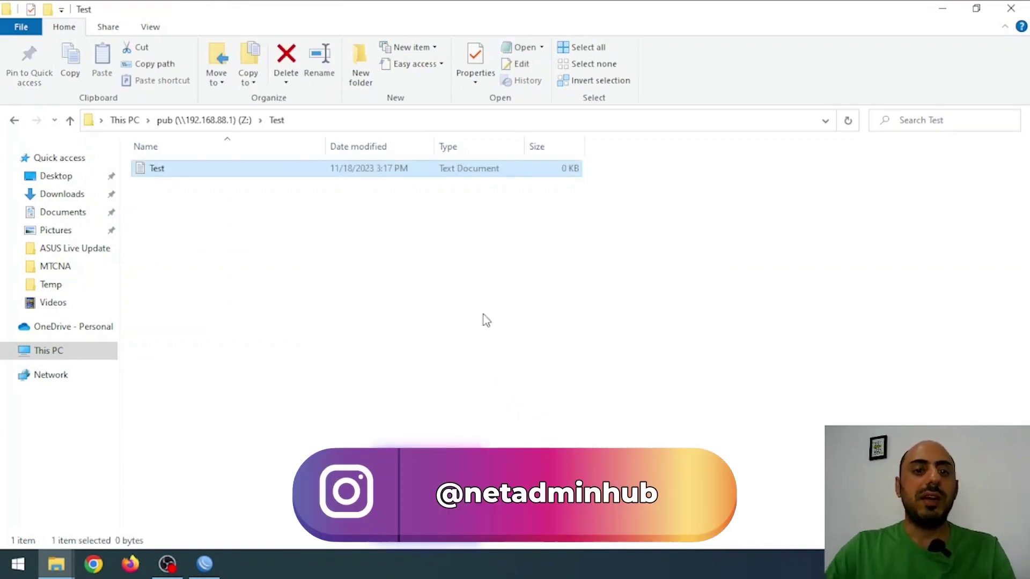
{"action": "key", "text": "alt+Tab"}
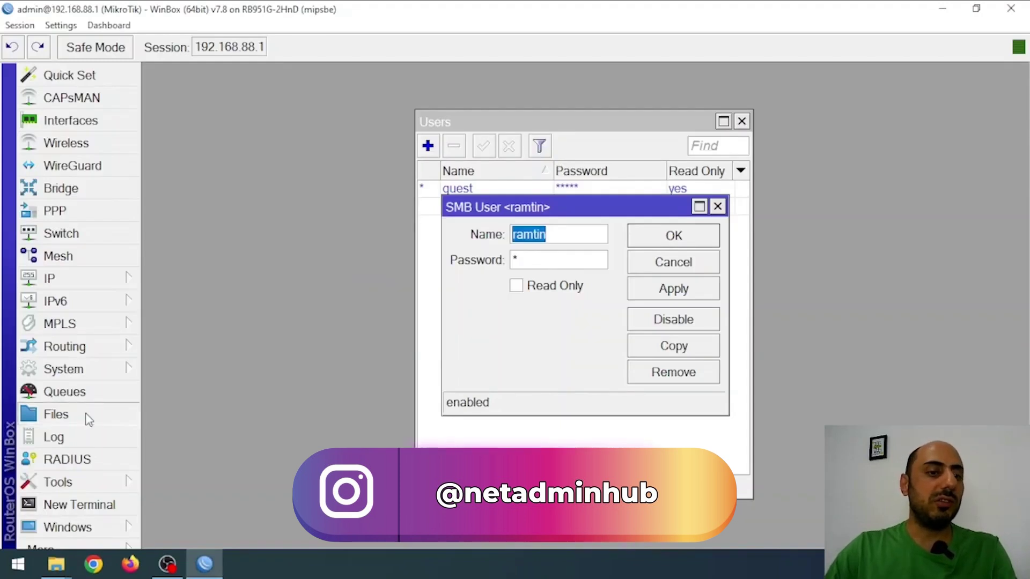
{"action": "left_click", "coordinate": [85, 417]}
{"action": "left_click", "coordinate": [391, 220]}
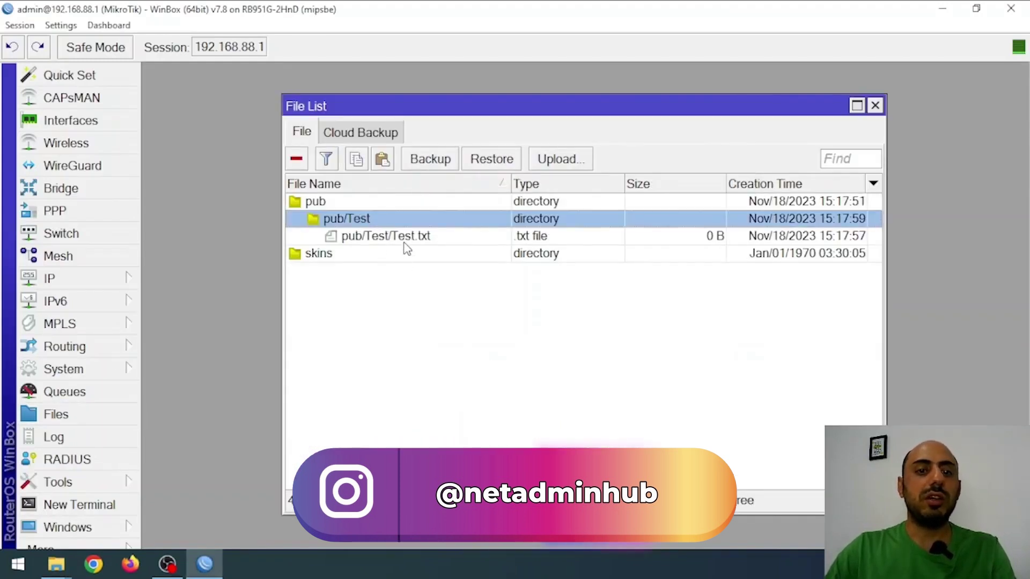
{"action": "left_click", "coordinate": [432, 240]}
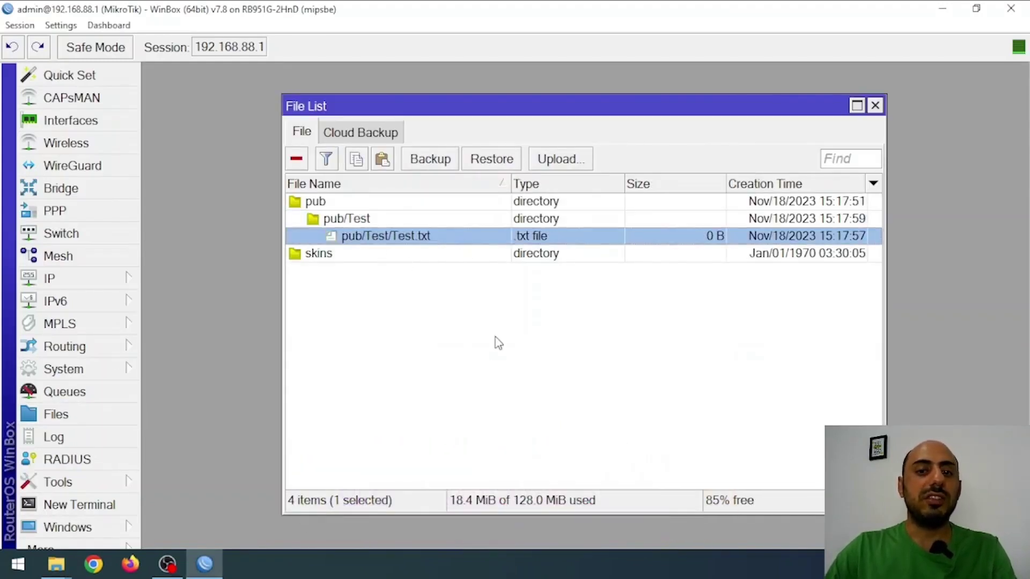
{"action": "left_click", "coordinate": [524, 353]}
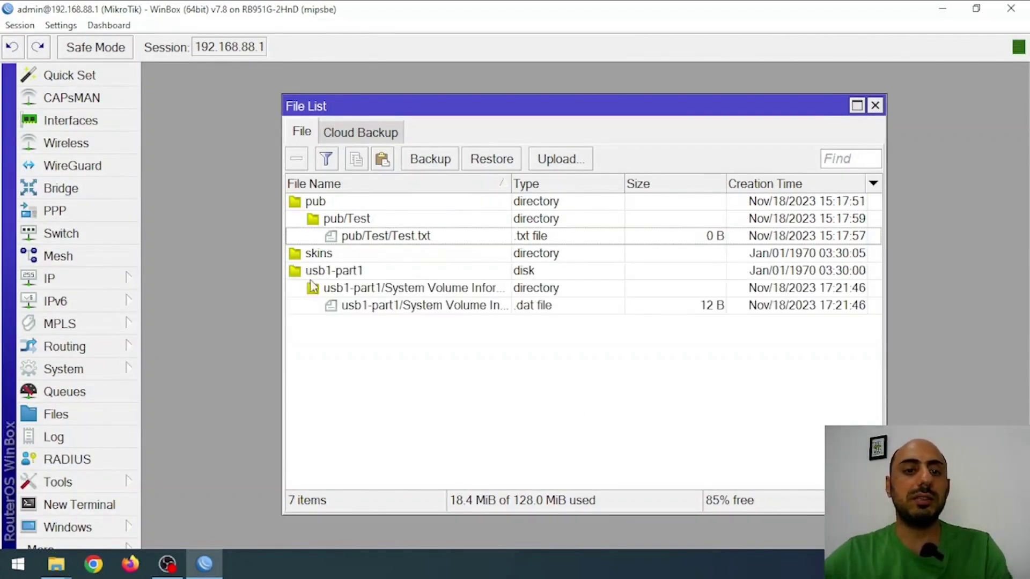
{"action": "left_click", "coordinate": [339, 271]}
{"action": "left_click", "coordinate": [494, 369]}
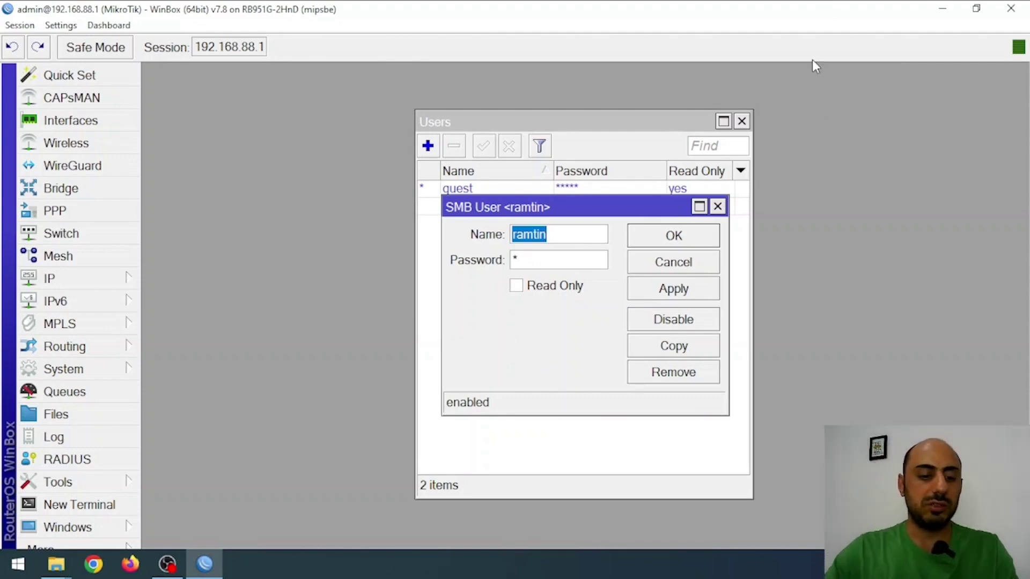
{"action": "key", "text": "End"}
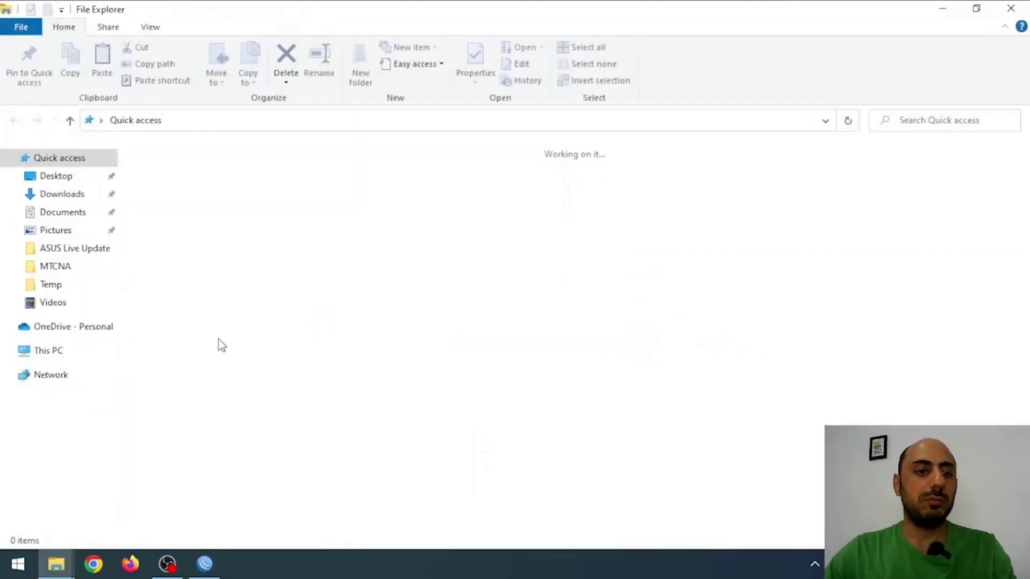
Step: Add a new folder named NetAdminPlus at the root of USB Drive (E:)
{"action": "left_click", "coordinate": [80, 350]}
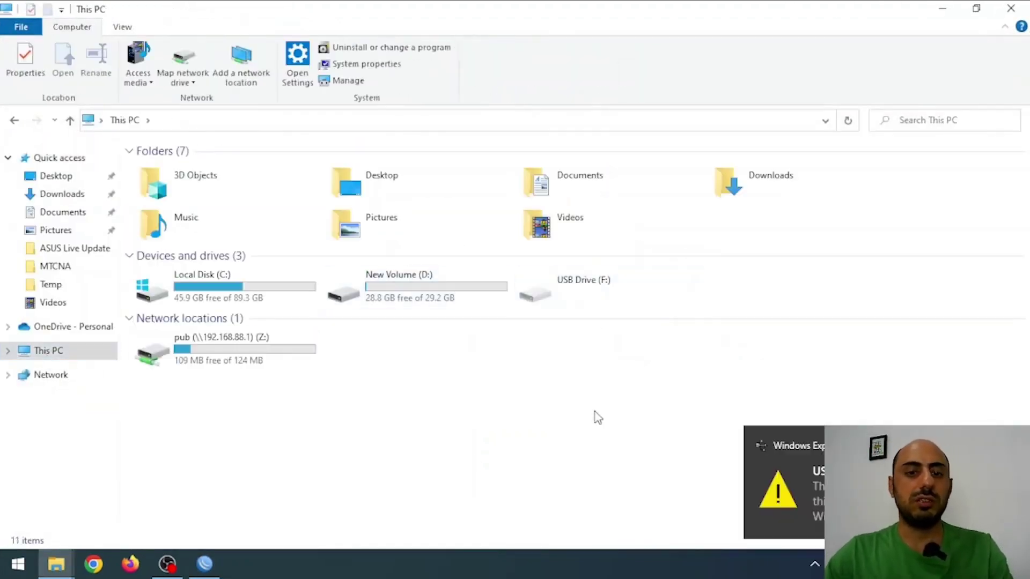
{"action": "double_click", "coordinate": [564, 299]}
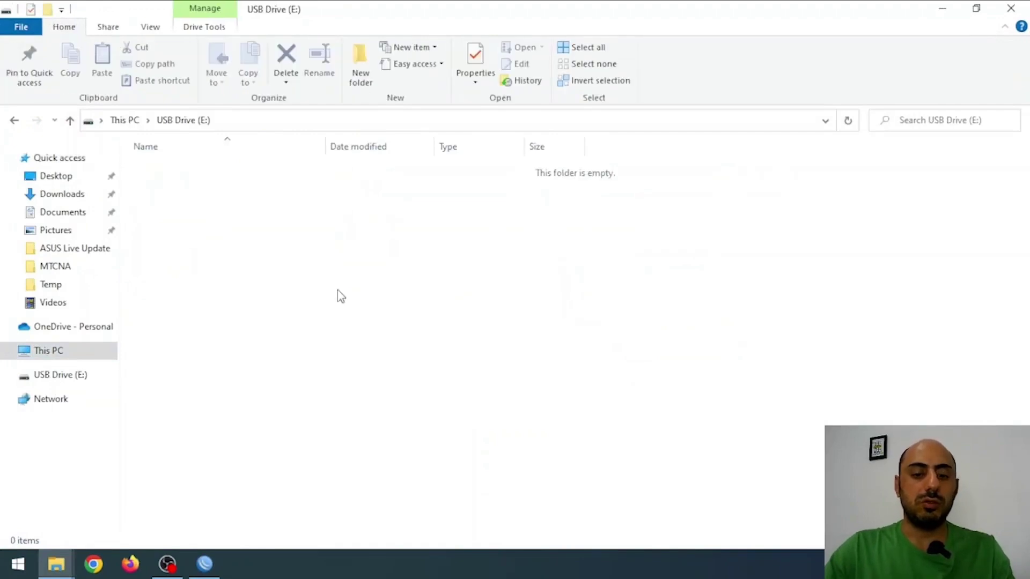
{"action": "key", "text": "ctrl+shift+n"}
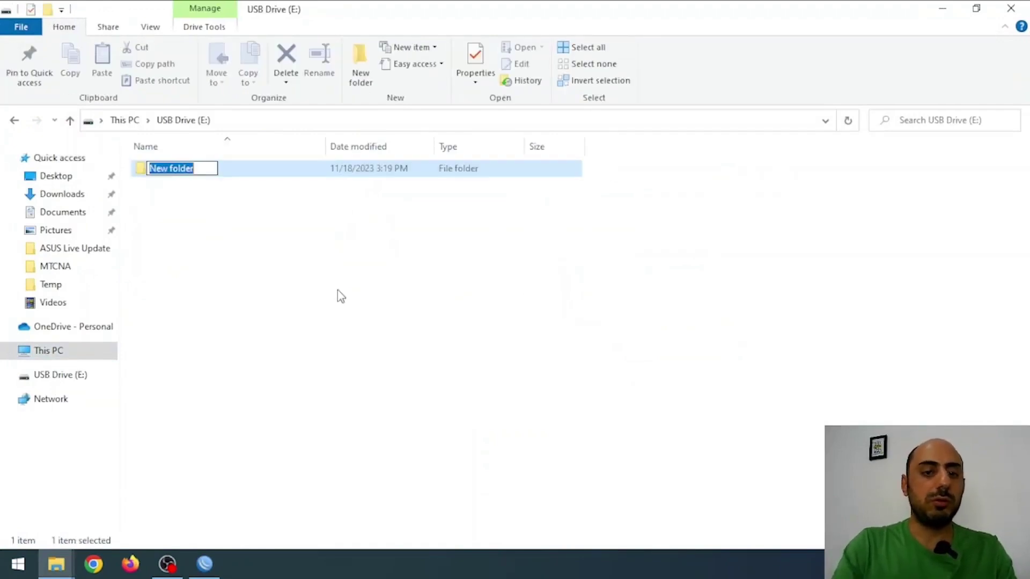
{"action": "type", "text": "NetAdminPlus"}
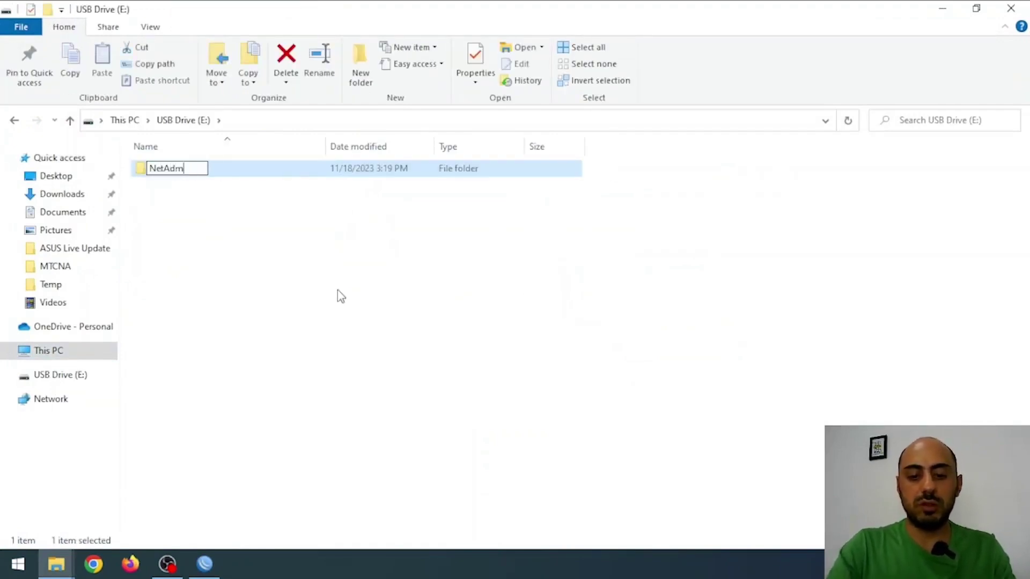
{"action": "key", "text": "Return"}
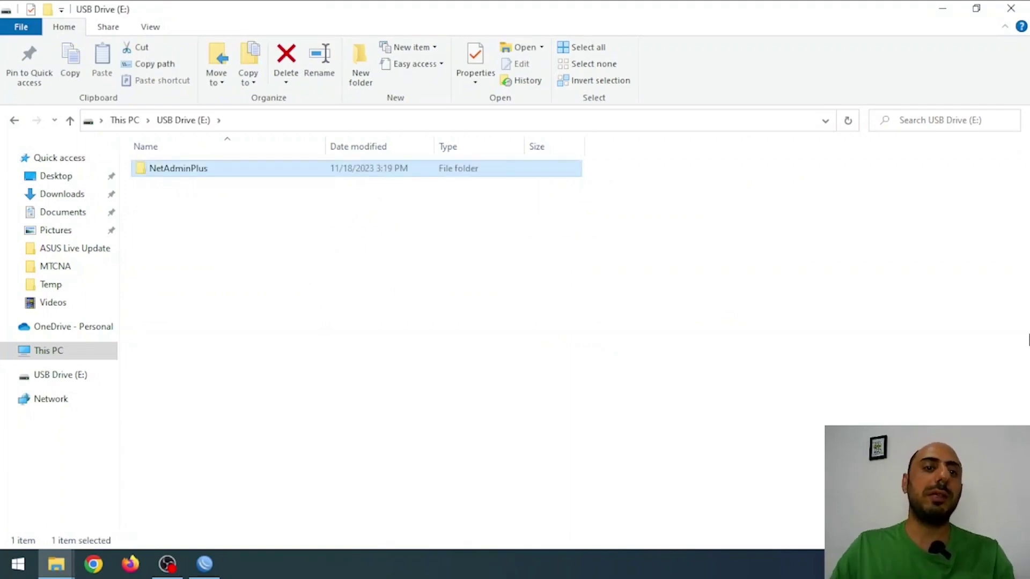
{"action": "key", "text": "alt+Tab"}
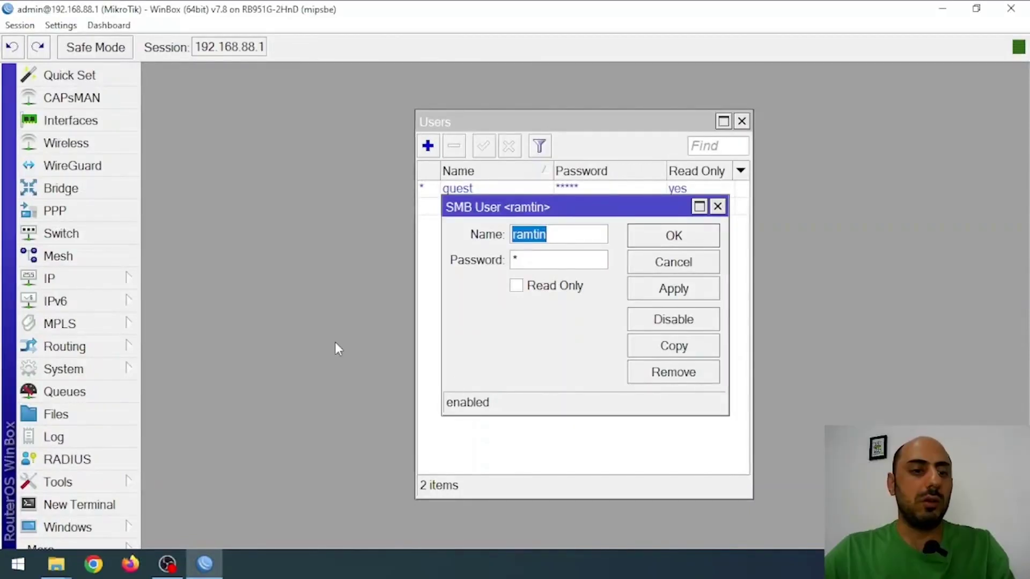
Step: Check the router's file list for the usb1-part1/NetAdminPlus folder
{"action": "key", "text": "Escape"}
{"action": "key", "text": "Escape"}
{"action": "key", "text": "Escape"}
{"action": "left_click", "coordinate": [62, 414]}
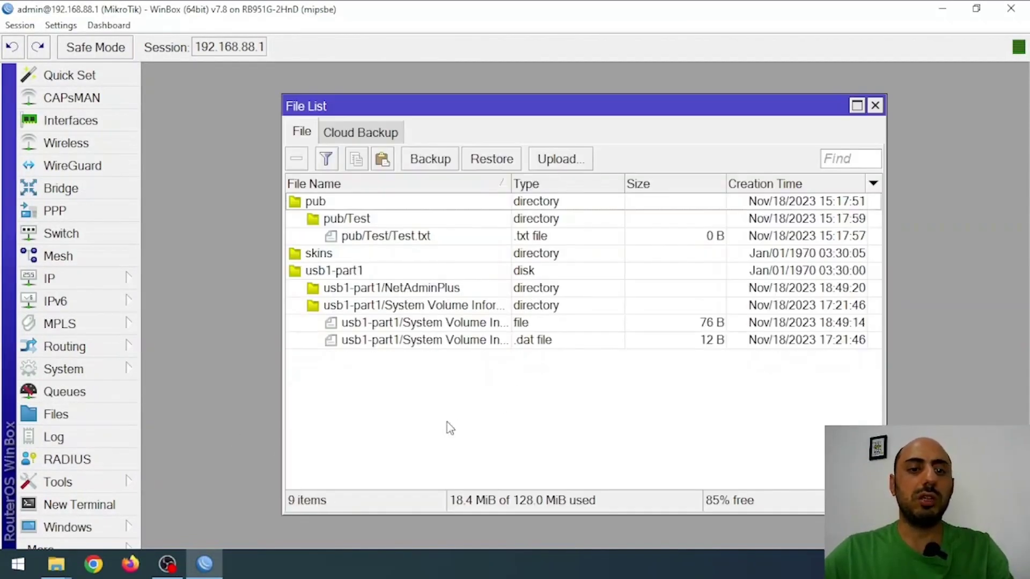
{"action": "left_click", "coordinate": [481, 295]}
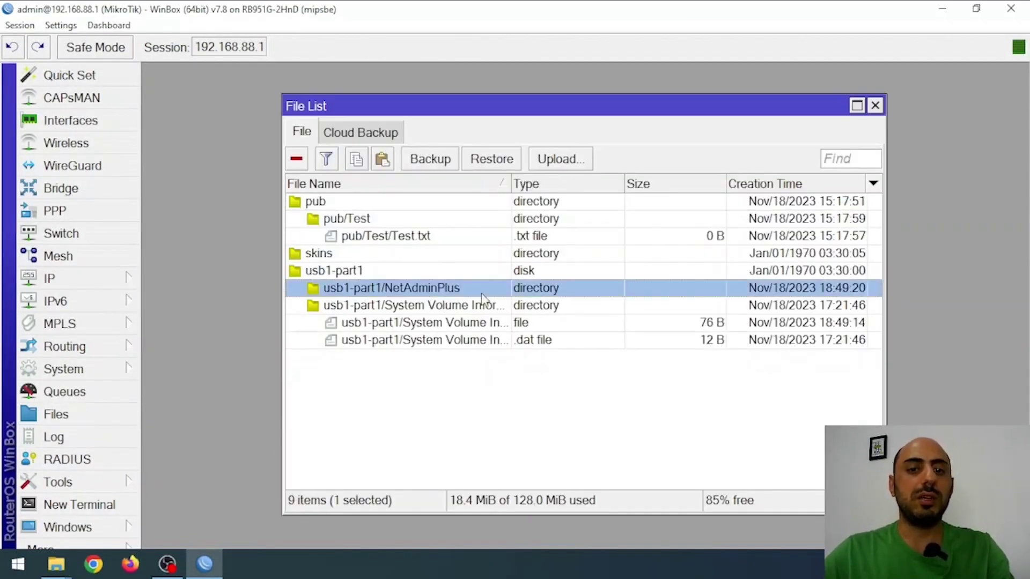
{"action": "key", "text": "Escape"}
Step: Disable the default pub share in the SMB shares list
{"action": "left_click", "coordinate": [106, 280]}
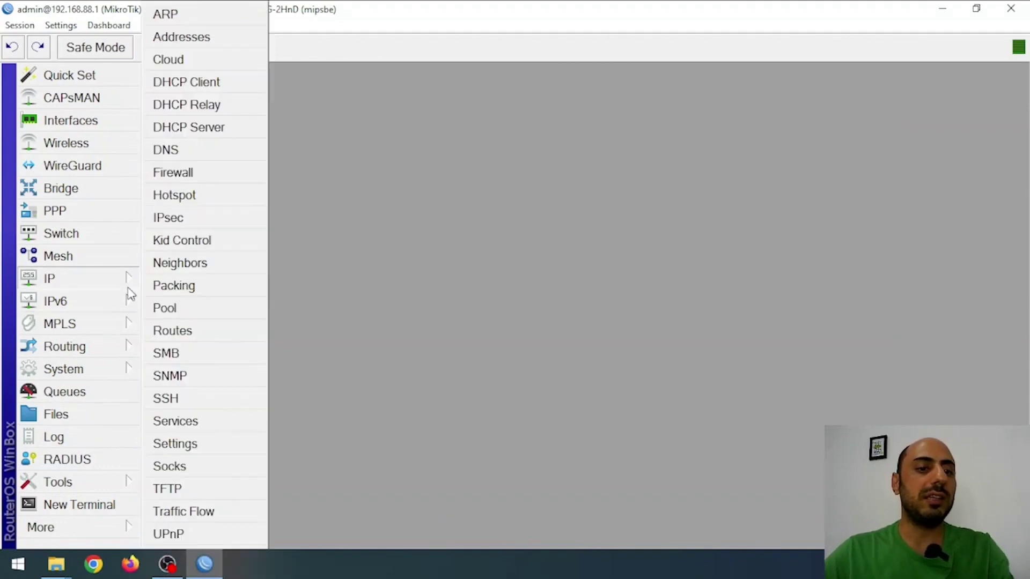
{"action": "left_click", "coordinate": [211, 357]}
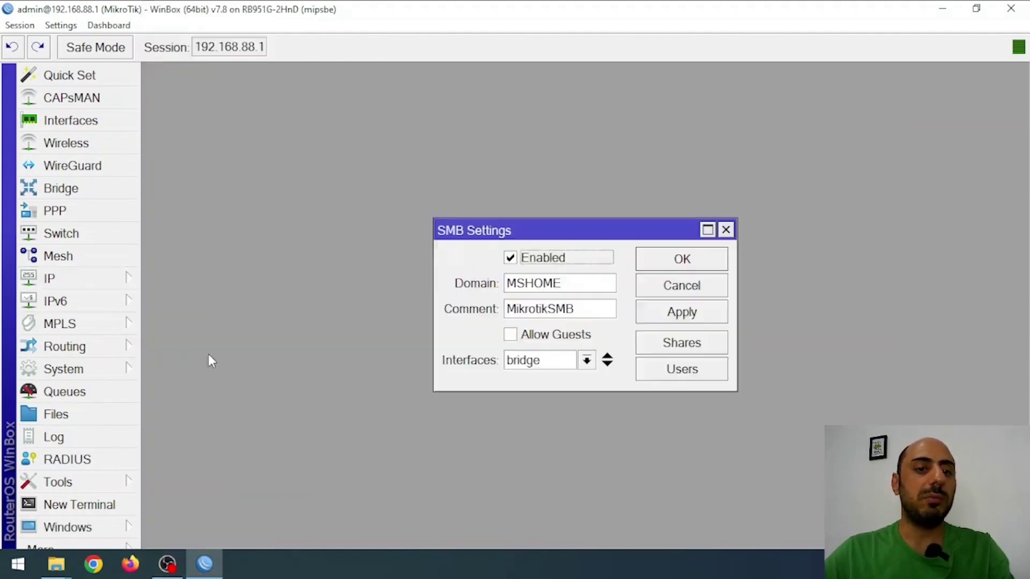
{"action": "left_click", "coordinate": [697, 348]}
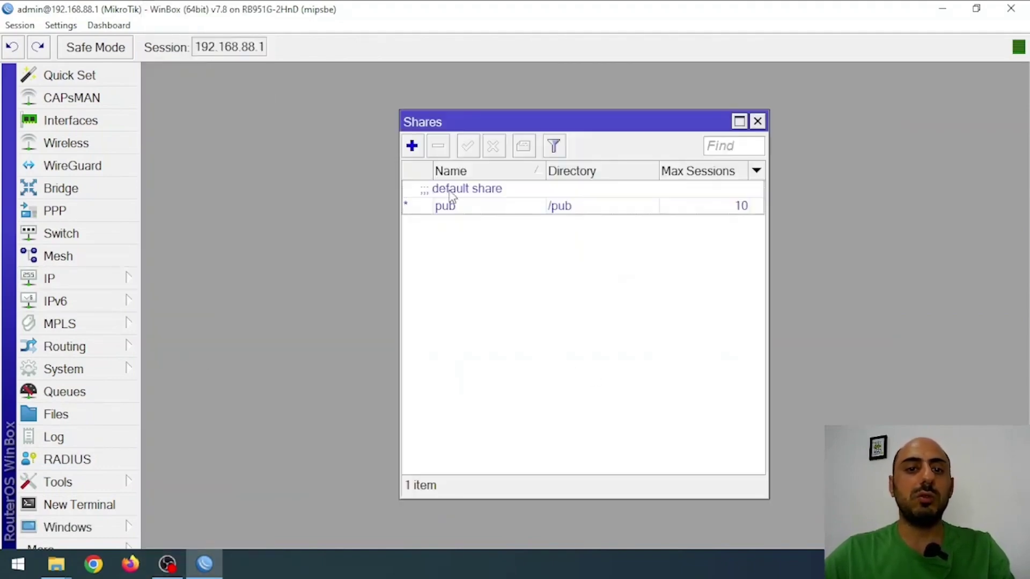
{"action": "left_click", "coordinate": [499, 189]}
{"action": "left_click", "coordinate": [501, 154]}
{"action": "left_click", "coordinate": [516, 281]}
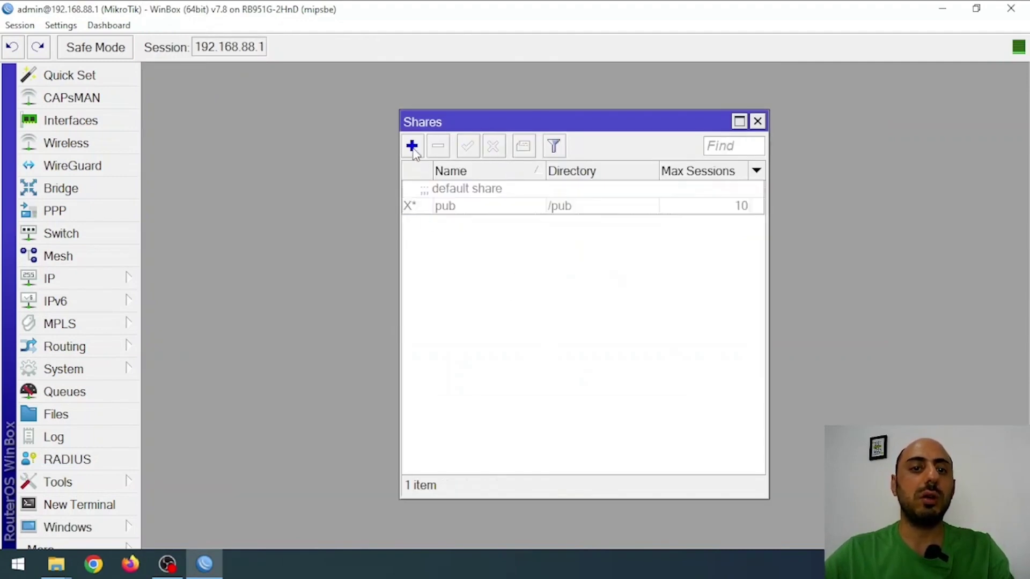
Step: Add a new SMB share keeping the name share1, with Directory enabled
{"action": "left_click", "coordinate": [412, 146]}
{"action": "left_click", "coordinate": [588, 228]}
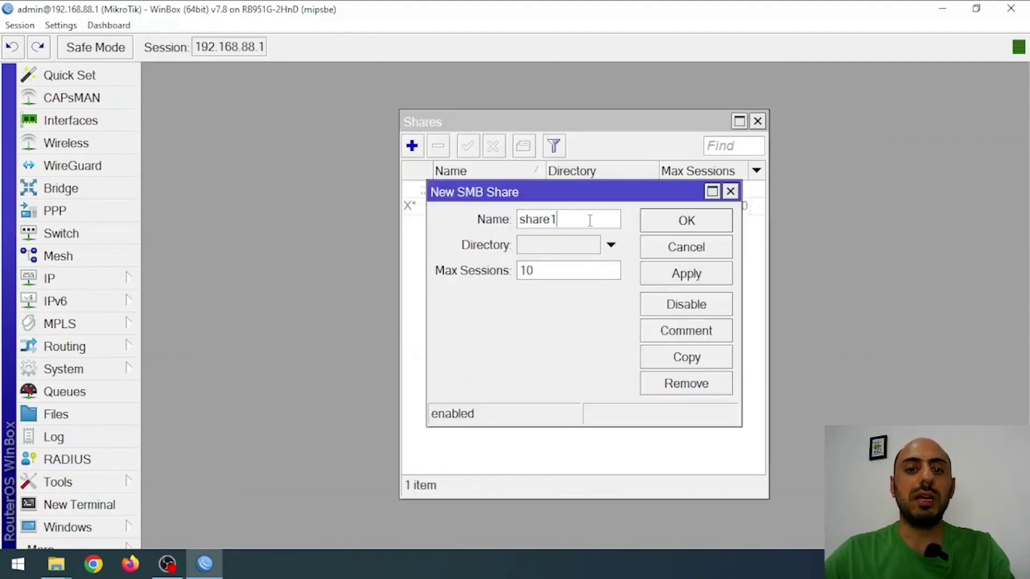
{"action": "double_click", "coordinate": [591, 220]}
{"action": "left_click", "coordinate": [589, 222]}
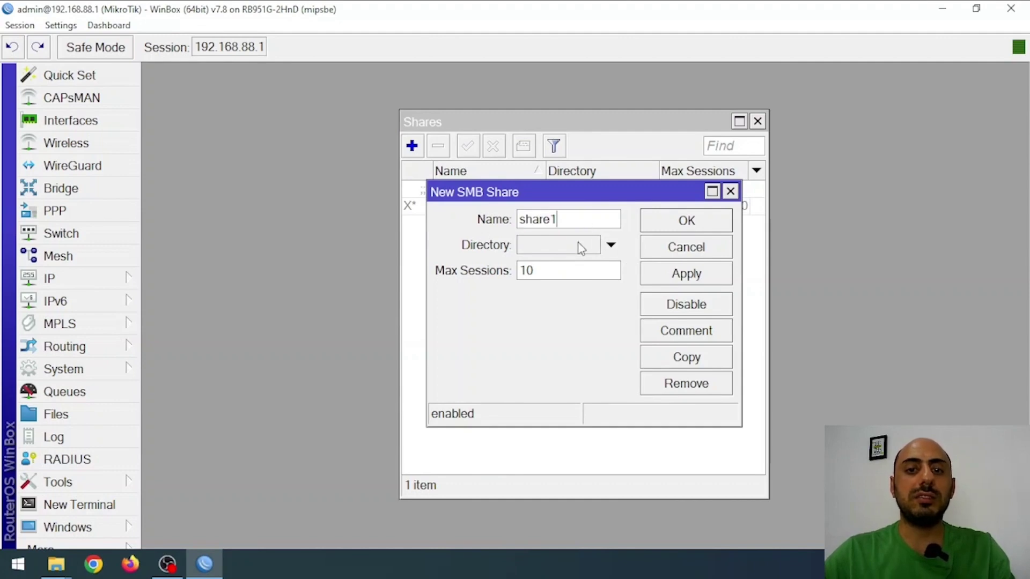
{"action": "left_click", "coordinate": [580, 247]}
{"action": "left_click", "coordinate": [610, 248]}
{"action": "left_click", "coordinate": [575, 251]}
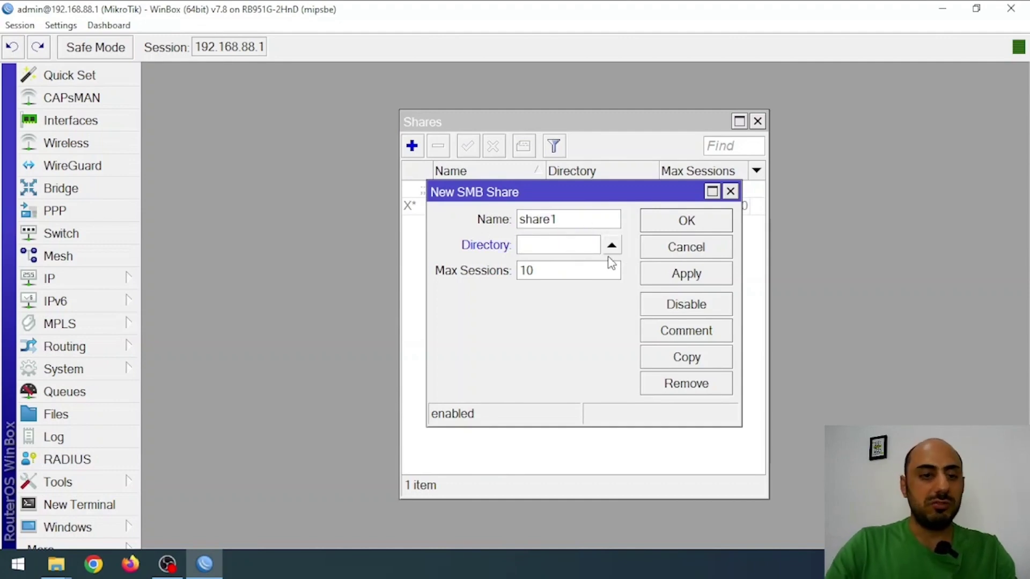
Step: Copy the usb1-part1/NetAdminPlus folder name from the router's file list
{"action": "left_click", "coordinate": [85, 414]}
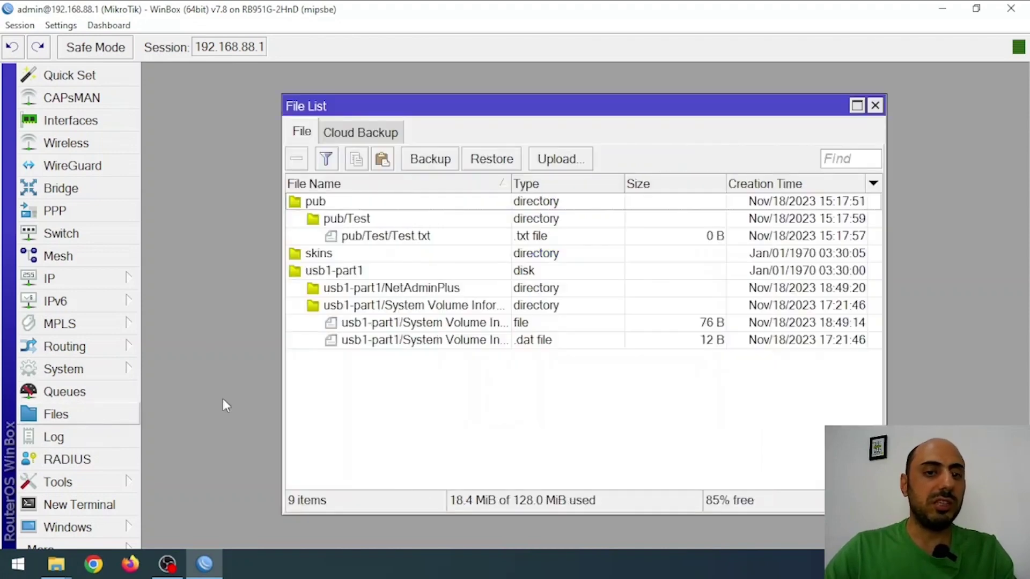
{"action": "left_click", "coordinate": [327, 293]}
{"action": "right_click", "coordinate": [334, 295]}
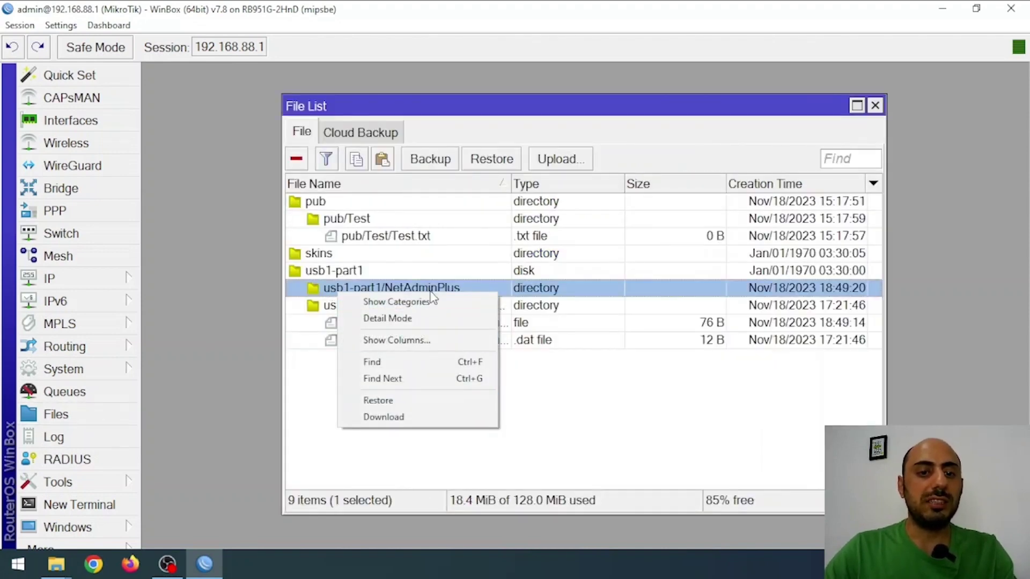
{"action": "left_click", "coordinate": [469, 318]}
{"action": "double_click", "coordinate": [443, 385]}
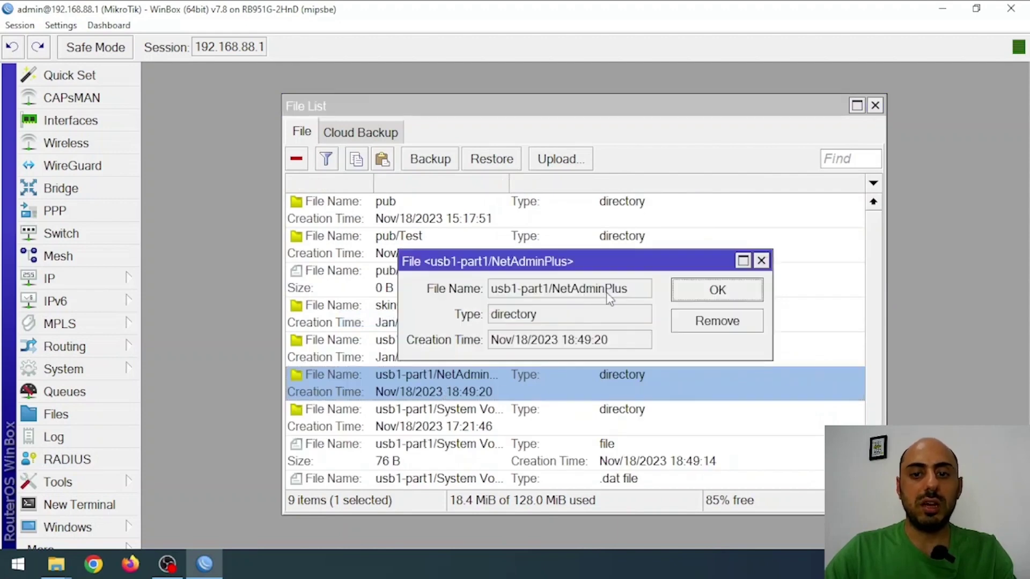
{"action": "left_click_drag", "start_coordinate": [636, 293], "coordinate": [475, 298]}
{"action": "right_click", "coordinate": [543, 292]}
{"action": "left_click", "coordinate": [580, 299]}
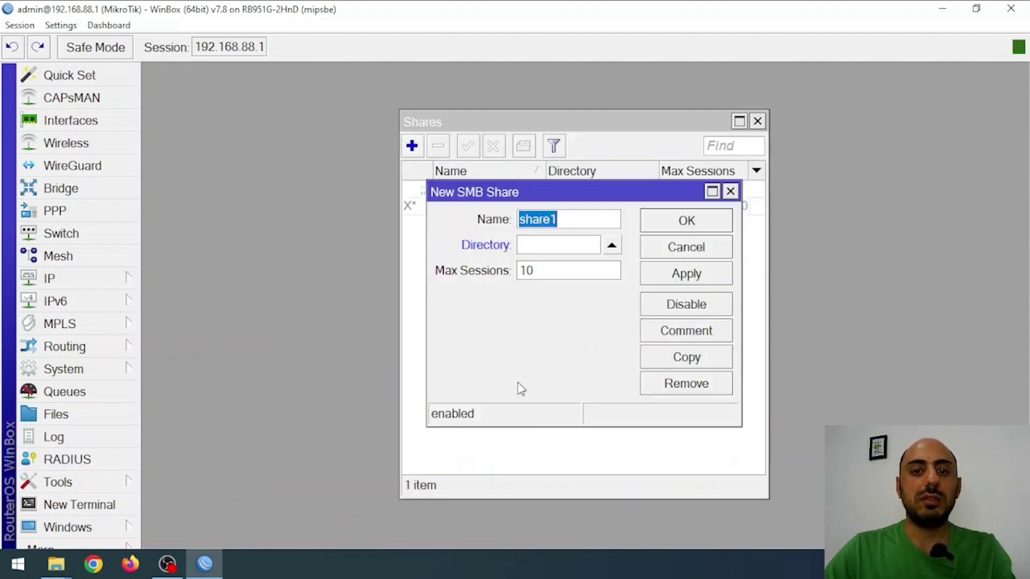
Step: Paste usb1-part1/NetAdminPlus as share1's Directory and save the share
{"action": "left_click", "coordinate": [570, 247]}
{"action": "key", "text": "ctrl+v"}
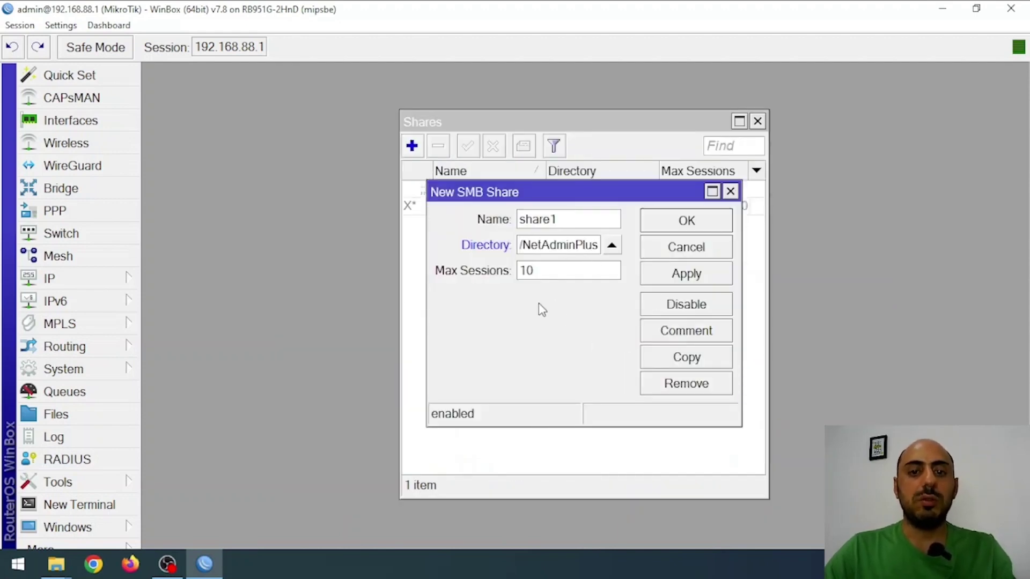
{"action": "double_click", "coordinate": [563, 270]}
{"action": "left_click", "coordinate": [578, 247]}
{"action": "key", "text": "ctrl+a"}
{"action": "left_click", "coordinate": [556, 245]}
{"action": "left_click_drag", "start_coordinate": [427, 259], "coordinate": [149, 260]}
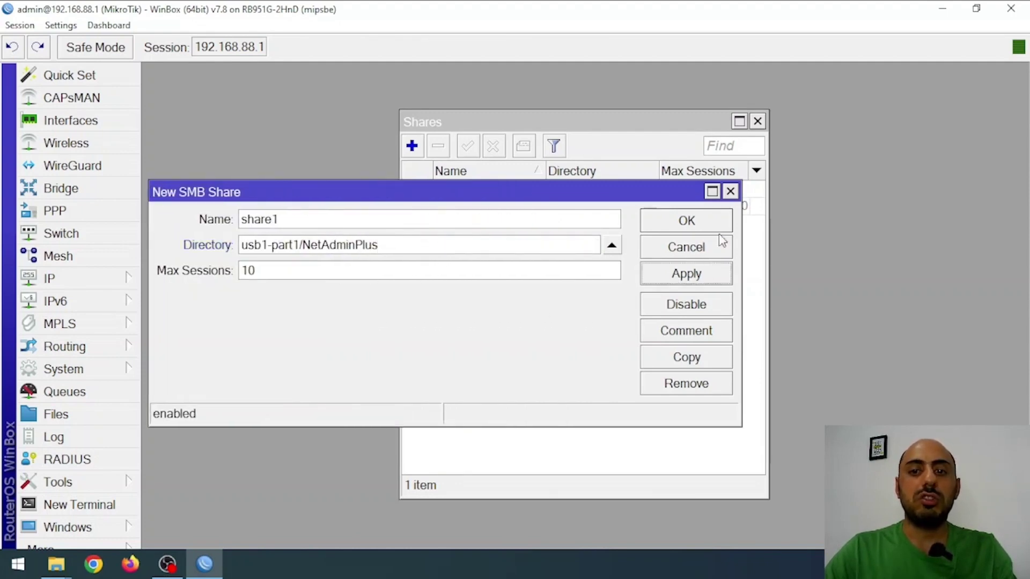
{"action": "left_click", "coordinate": [716, 226]}
Step: Dismiss the drive reconnection error and browse to \\192.168.88.1 in Explorer
{"action": "mouse_move", "coordinate": [56, 565]}
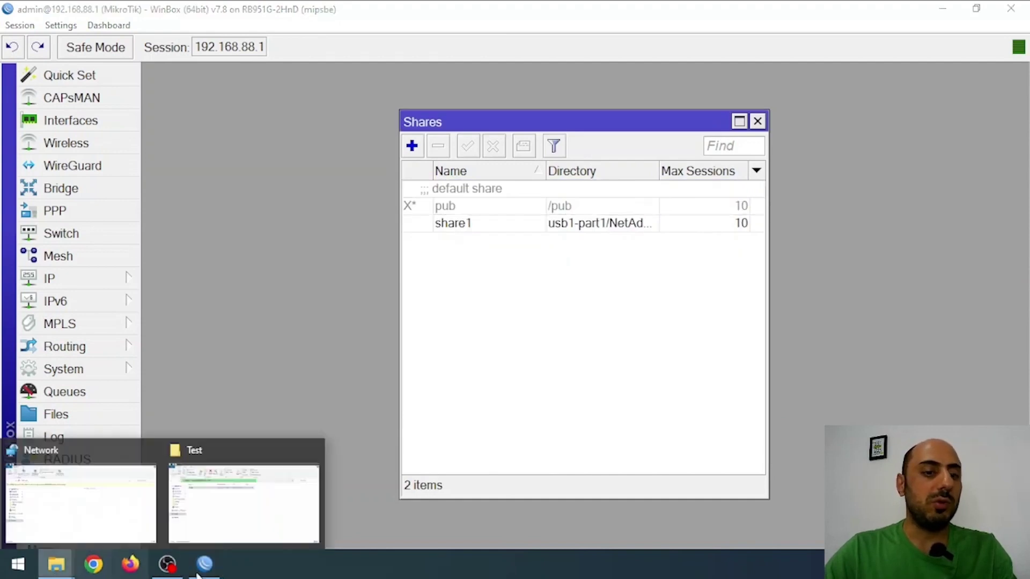
{"action": "left_click", "coordinate": [241, 491]}
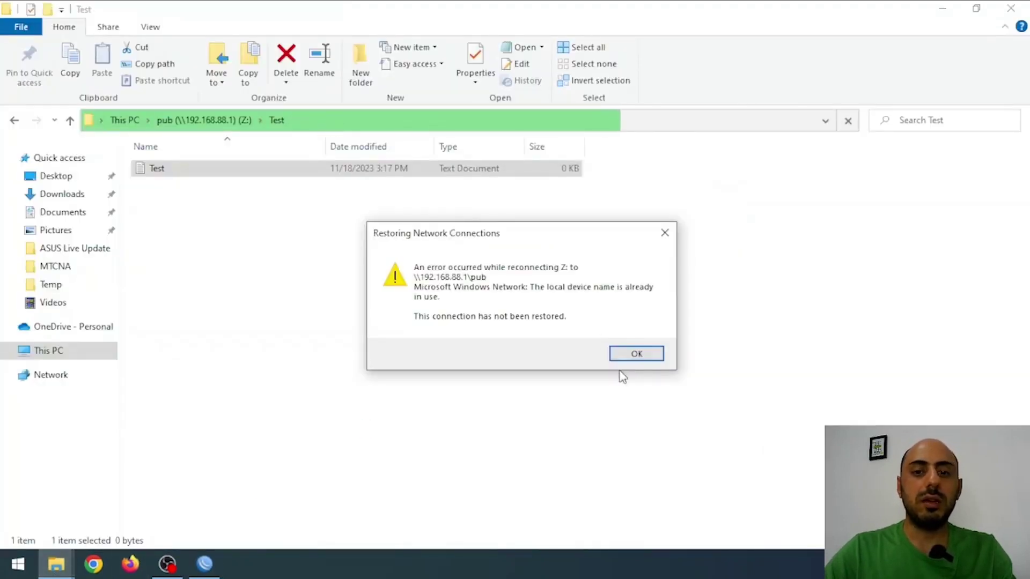
{"action": "left_click", "coordinate": [634, 354]}
{"action": "left_click", "coordinate": [322, 127]}
{"action": "type", "text": "\\192"}
{"action": "left_click", "coordinate": [391, 149]}
{"action": "left_click", "coordinate": [186, 161]}
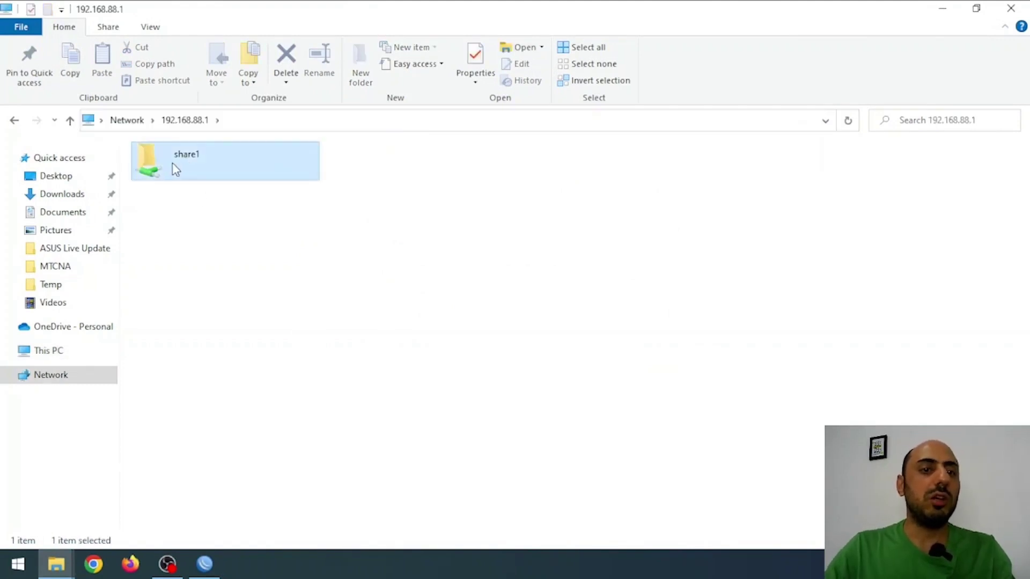
Step: Rename share1 to NetAdminPlus in WinBox and apply the change
{"action": "key", "text": "alt+Tab"}
{"action": "double_click", "coordinate": [527, 233]}
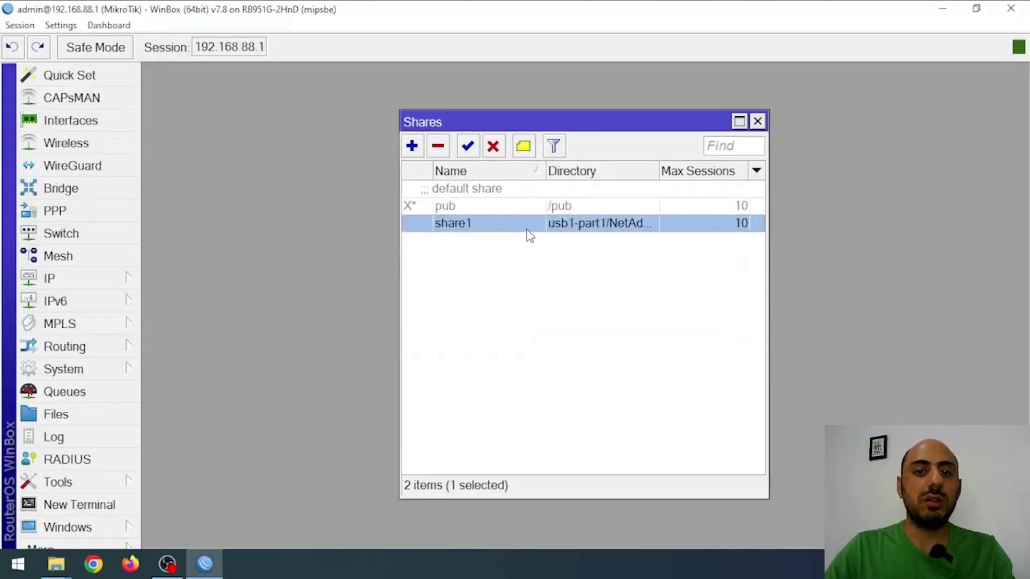
{"action": "left_click_drag", "start_coordinate": [380, 246], "coordinate": [304, 251]}
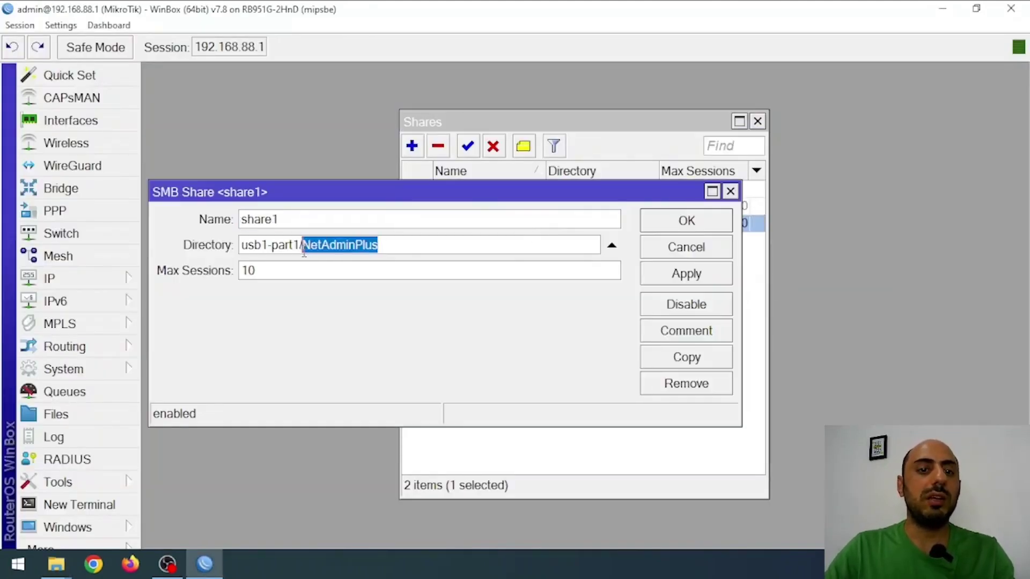
{"action": "key", "text": "ctrl+c"}
{"action": "double_click", "coordinate": [310, 221]}
{"action": "key", "text": "ctrl+v"}
{"action": "left_click", "coordinate": [719, 274]}
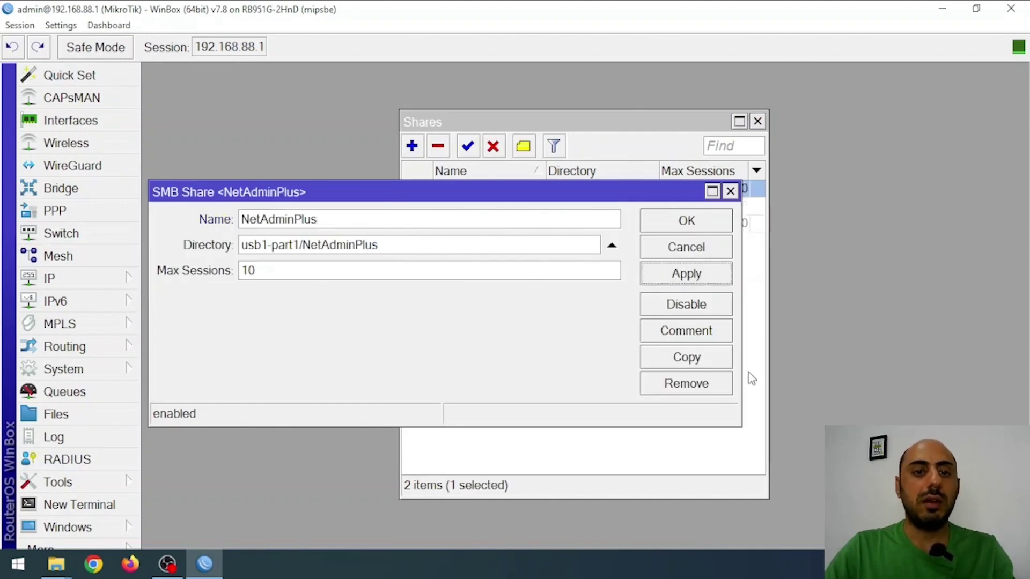
Step: Refresh Explorer's view of the router's shares to show NetAdminPlus
{"action": "key", "text": "alt+Tab"}
{"action": "right_click", "coordinate": [385, 245]}
{"action": "left_click", "coordinate": [446, 304]}
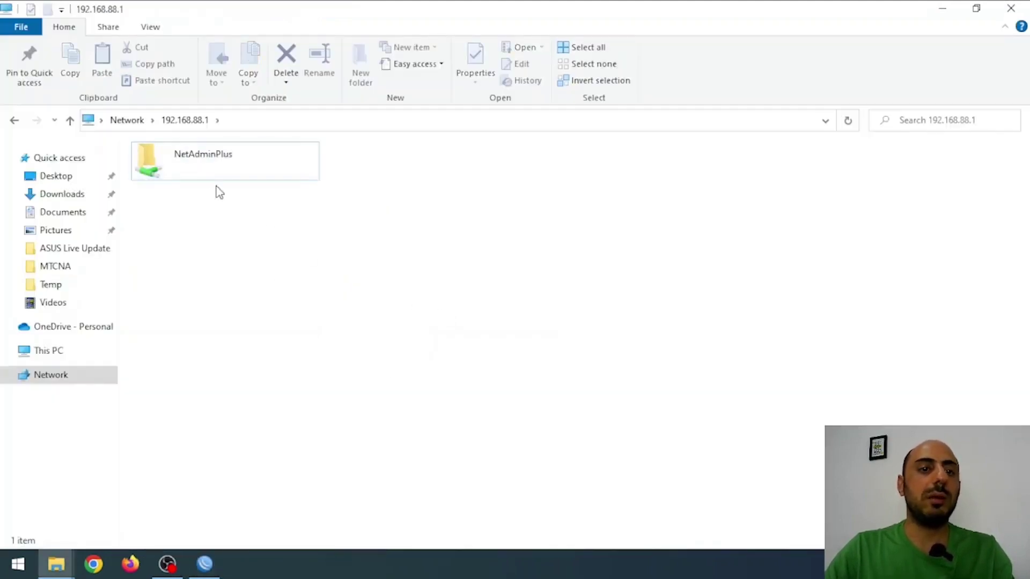
Step: Map the NetAdminPlus share as network drive Y:
{"action": "right_click", "coordinate": [206, 162]}
{"action": "left_click", "coordinate": [271, 342]}
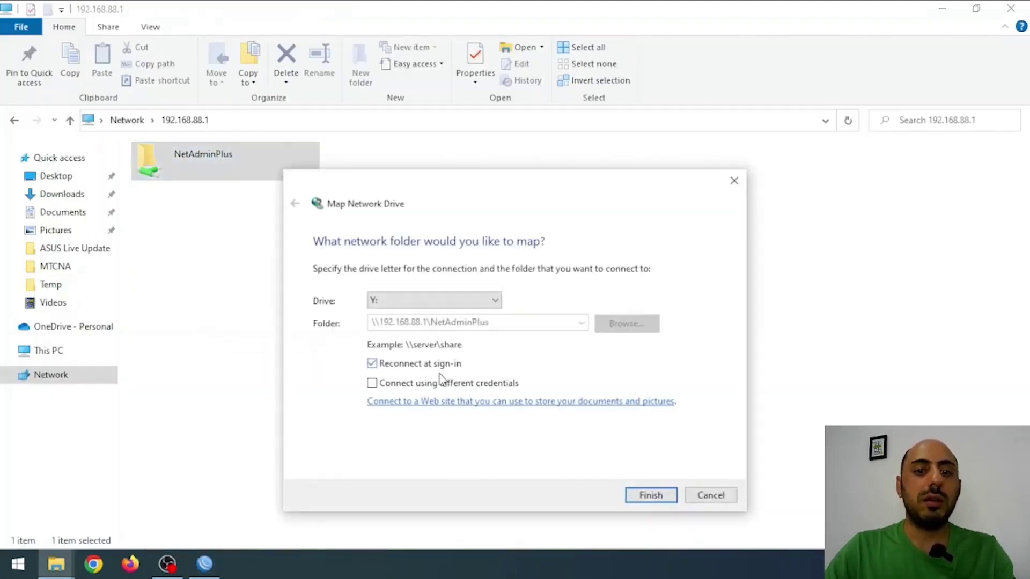
{"action": "left_click", "coordinate": [668, 494]}
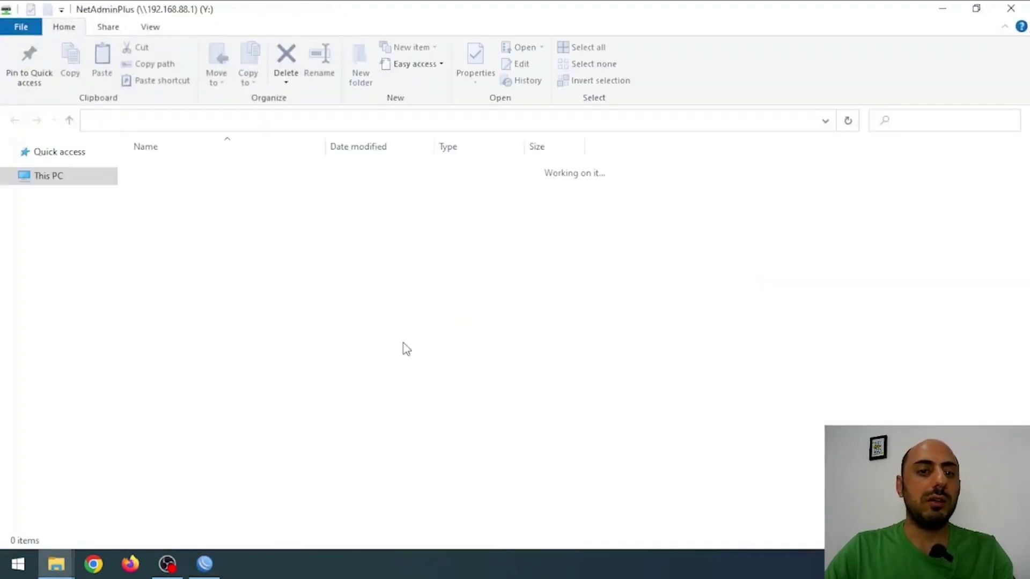
Step: Disconnect the old pub (Z:) drive from This PC
{"action": "left_click", "coordinate": [85, 352]}
{"action": "left_click", "coordinate": [251, 346]}
{"action": "left_click", "coordinate": [411, 356]}
{"action": "right_click", "coordinate": [374, 359]}
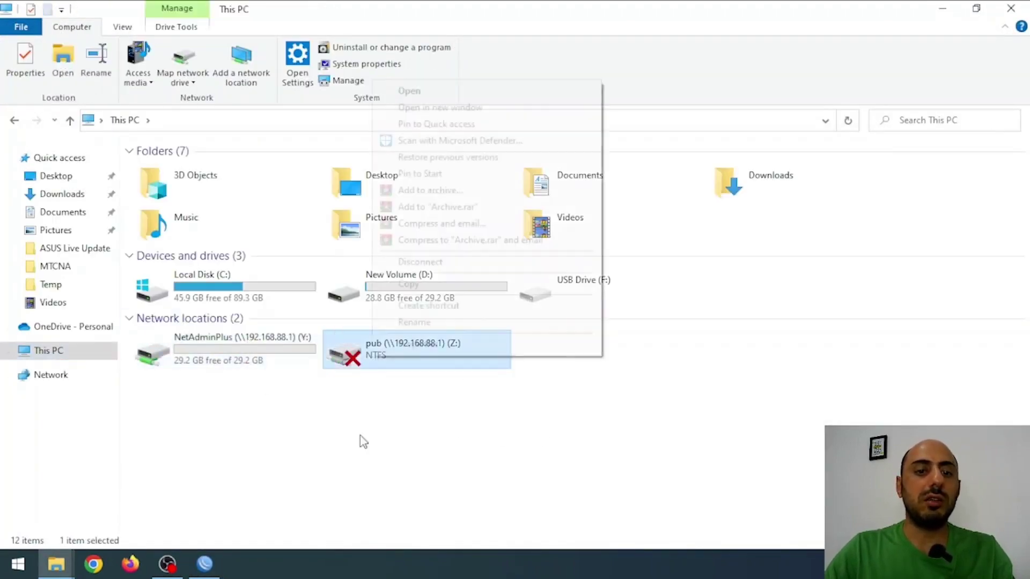
{"action": "left_click", "coordinate": [463, 263]}
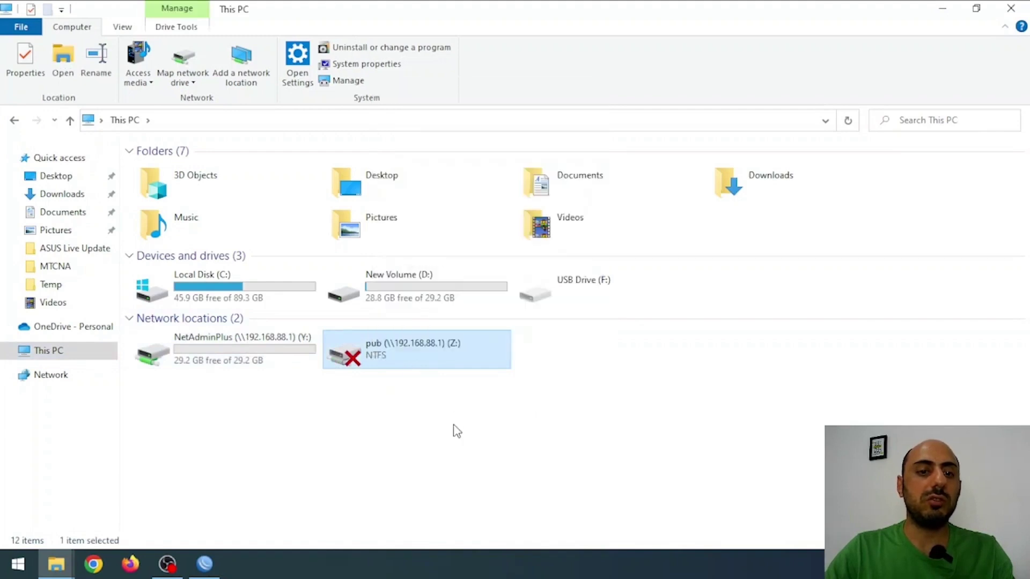
Step: Create a Test2 text document on the Y: drive, then close WinBox's share dialog
{"action": "double_click", "coordinate": [257, 356]}
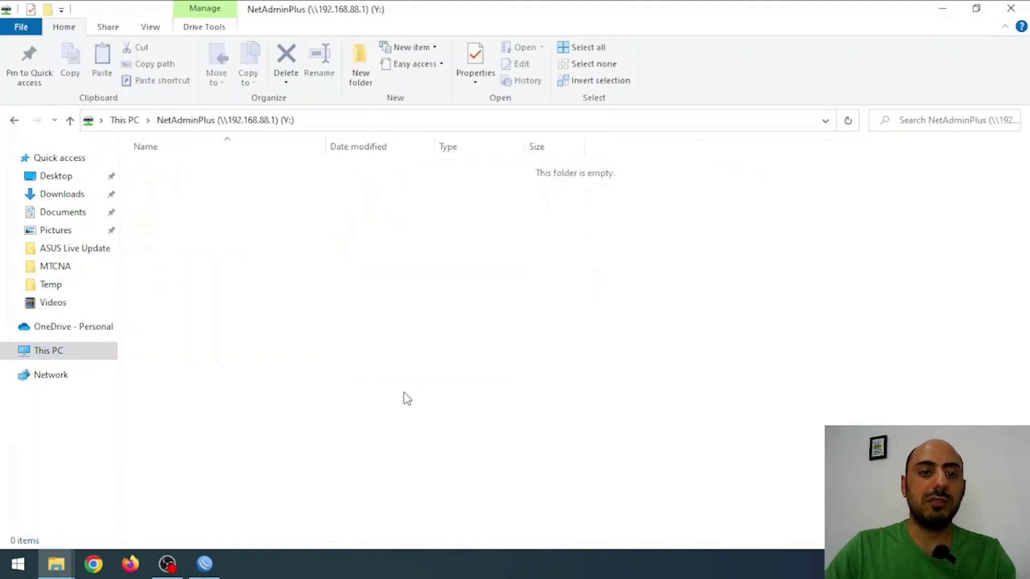
{"action": "right_click", "coordinate": [473, 337]}
{"action": "mouse_move", "coordinate": [570, 499]}
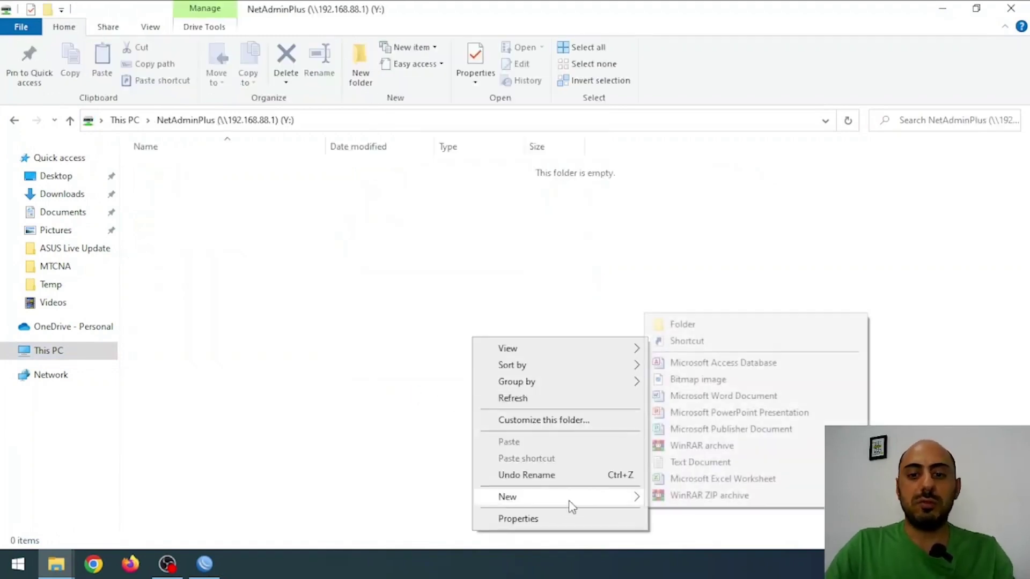
{"action": "left_click", "coordinate": [709, 465]}
{"action": "type", "text": "Test2"}
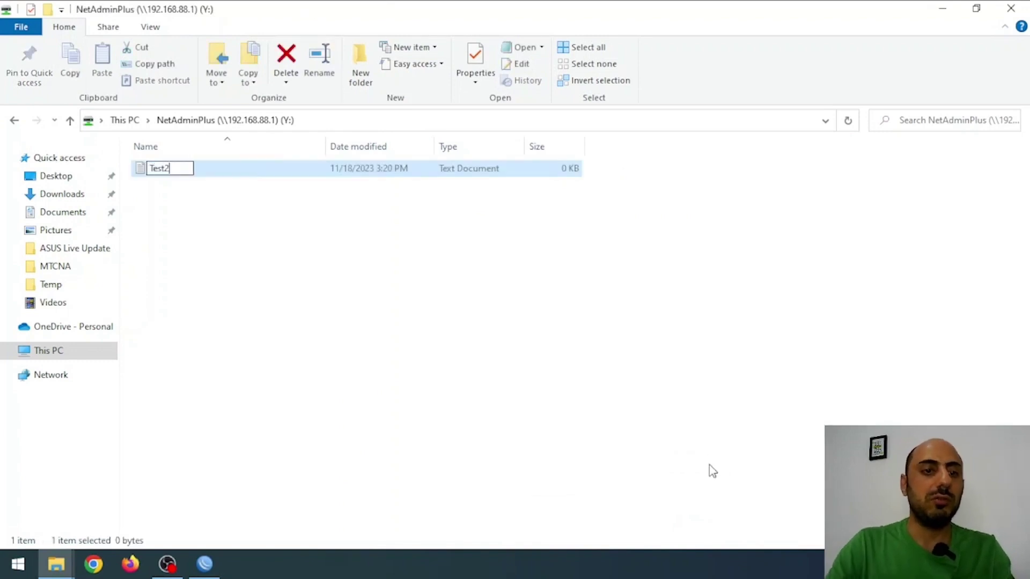
{"action": "key", "text": "Return"}
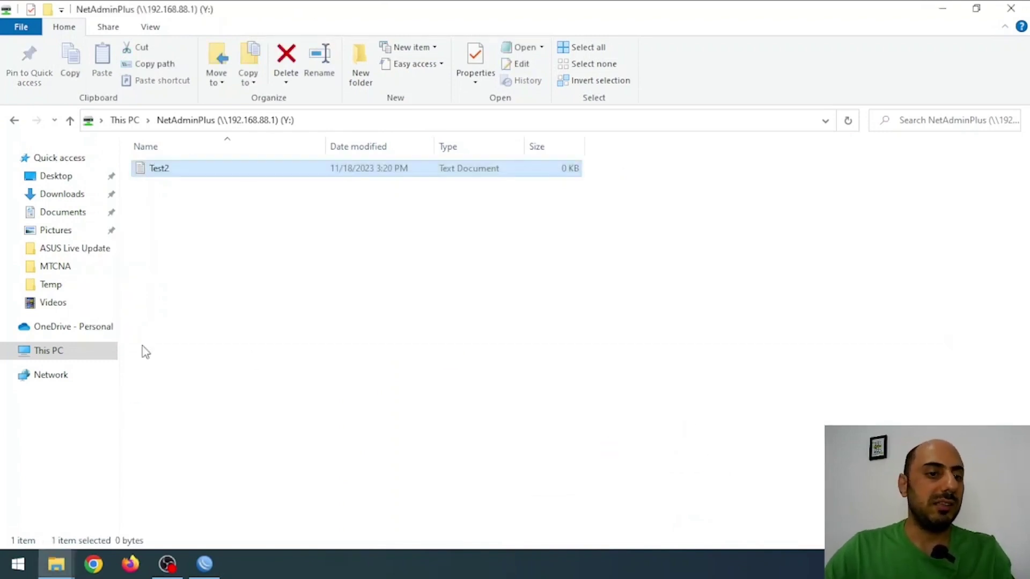
{"action": "left_click", "coordinate": [204, 564]}
{"action": "key", "text": "Escape"}
Step: Show the router's File List in column view by turning off Detail Mode
{"action": "left_click", "coordinate": [55, 414]}
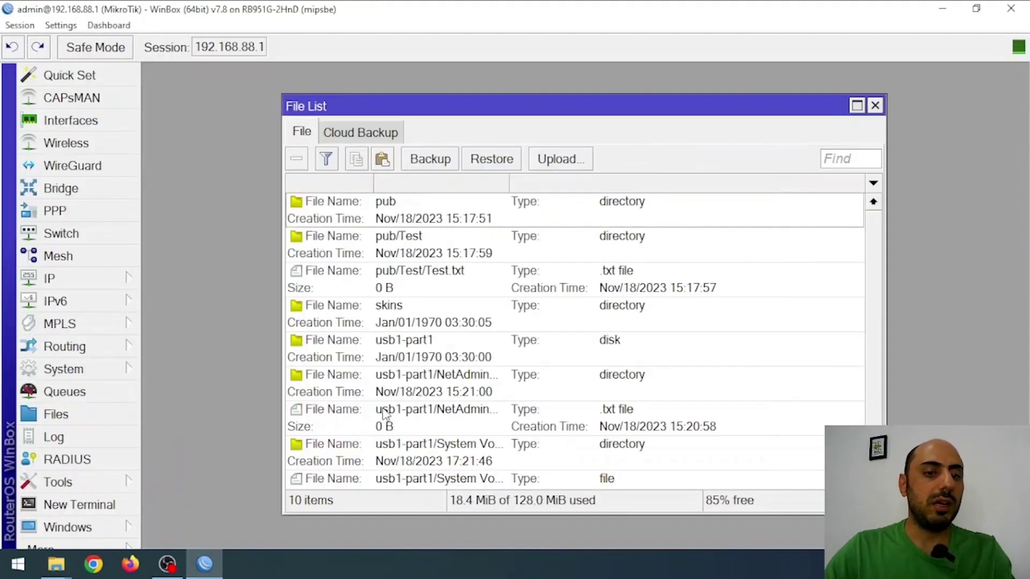
{"action": "right_click", "coordinate": [465, 220]}
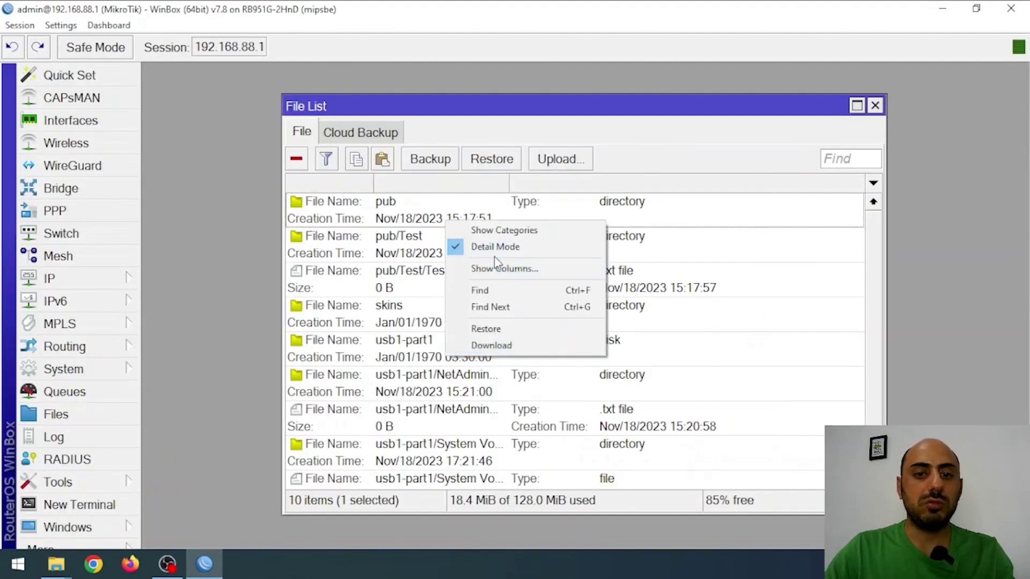
{"action": "left_click", "coordinate": [495, 247]}
Step: Widen the File Name column to reveal usb1-part1/NetAdminPlus/Test2.txt on the USB disk
{"action": "left_click", "coordinate": [427, 412]}
{"action": "left_click", "coordinate": [495, 361]}
{"action": "left_click", "coordinate": [454, 393]}
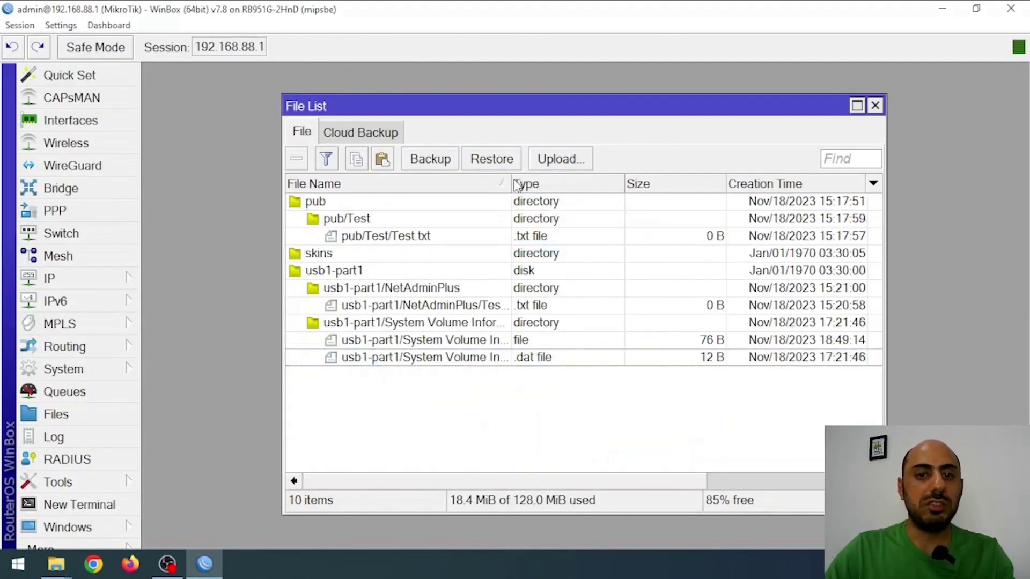
{"action": "left_click_drag", "start_coordinate": [507, 184], "coordinate": [698, 184]}
{"action": "left_click", "coordinate": [487, 305]}
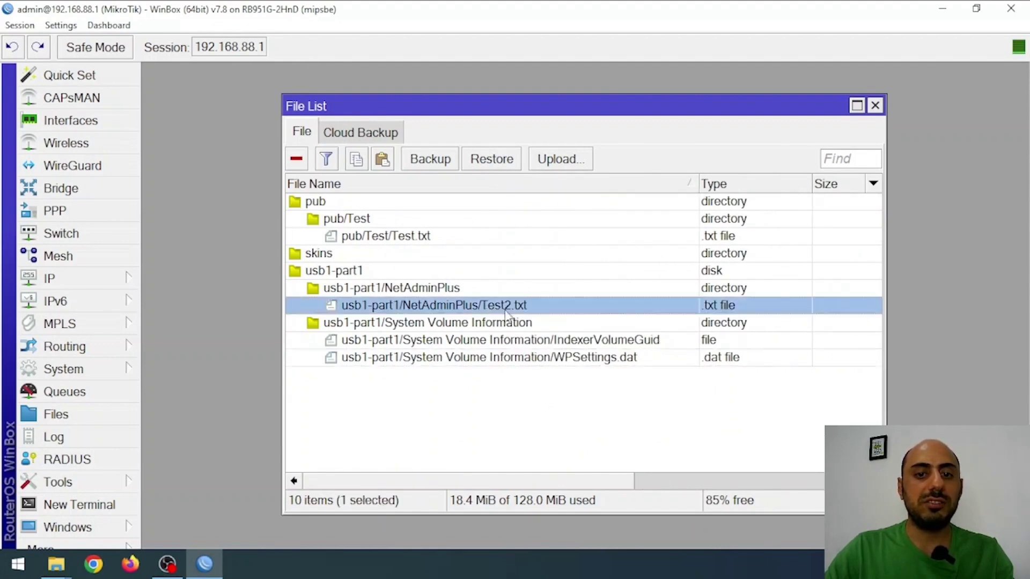
{"action": "left_click", "coordinate": [628, 405]}
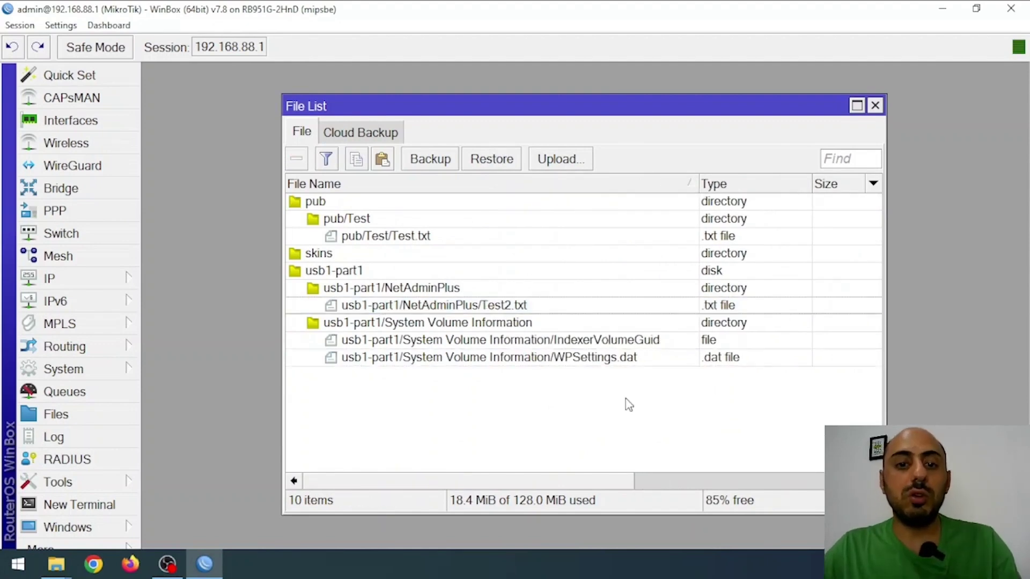